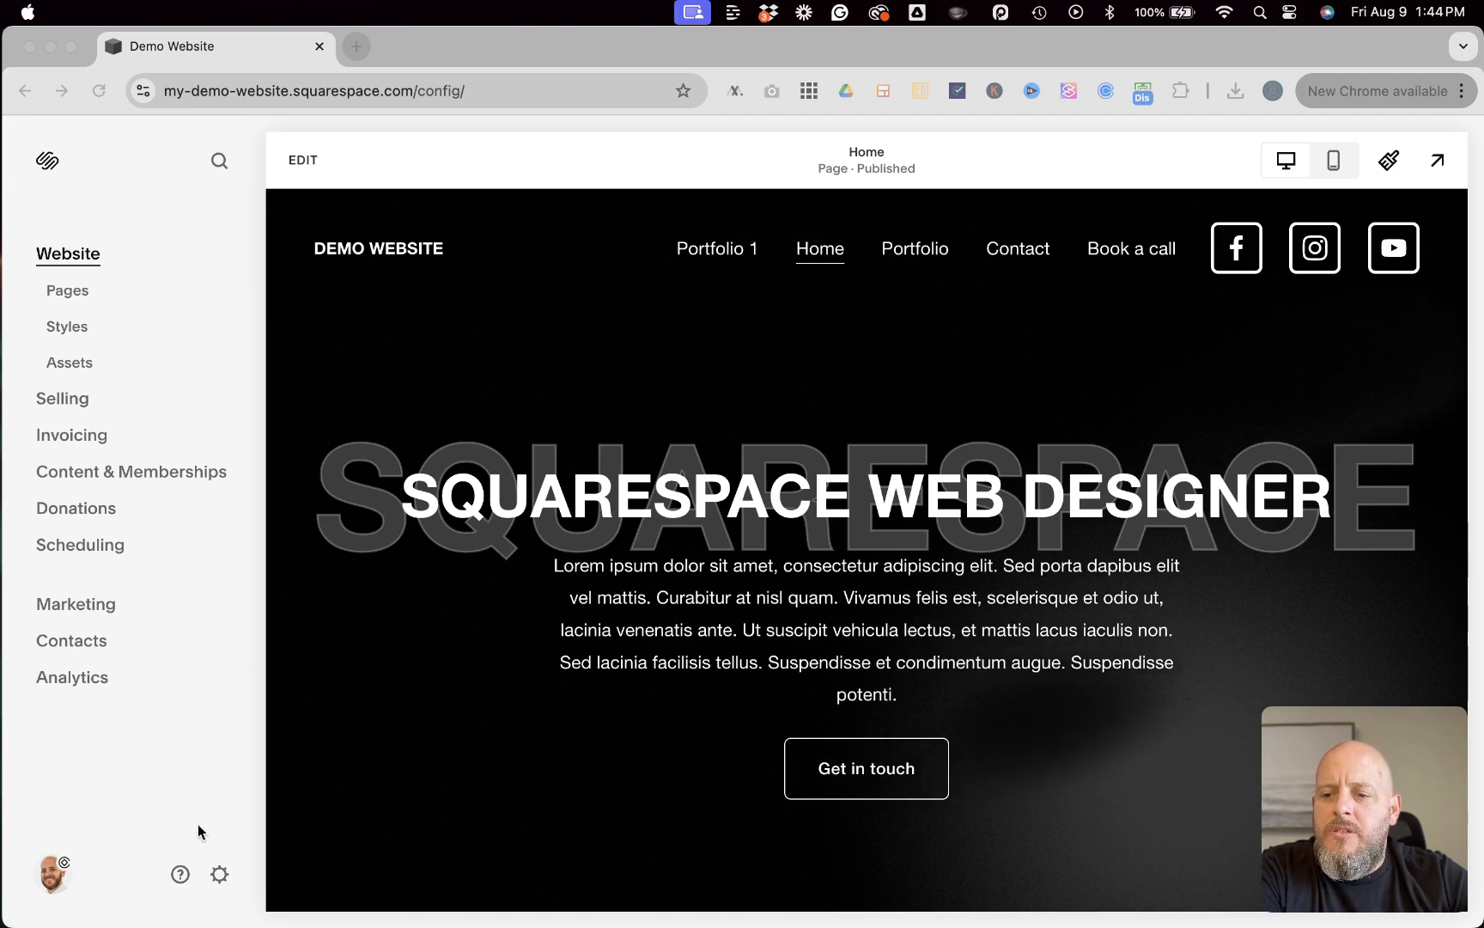
Visit the Billing settings from the site settings menu, then return to the editor.
{"action": "left_click", "coordinate": [220, 875]}
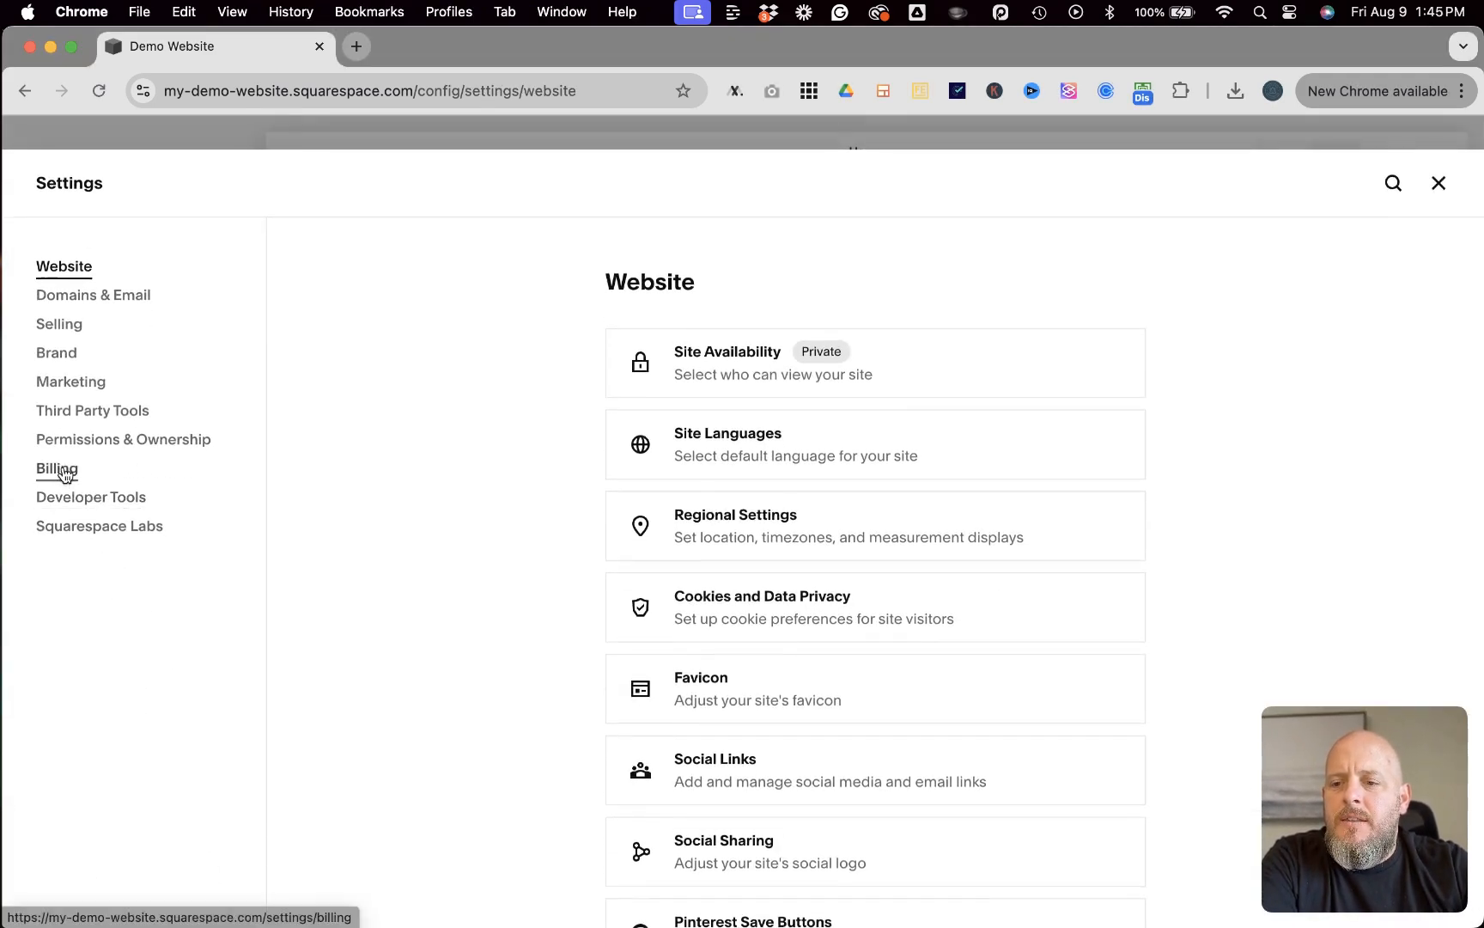
{"action": "left_click", "coordinate": [57, 468]}
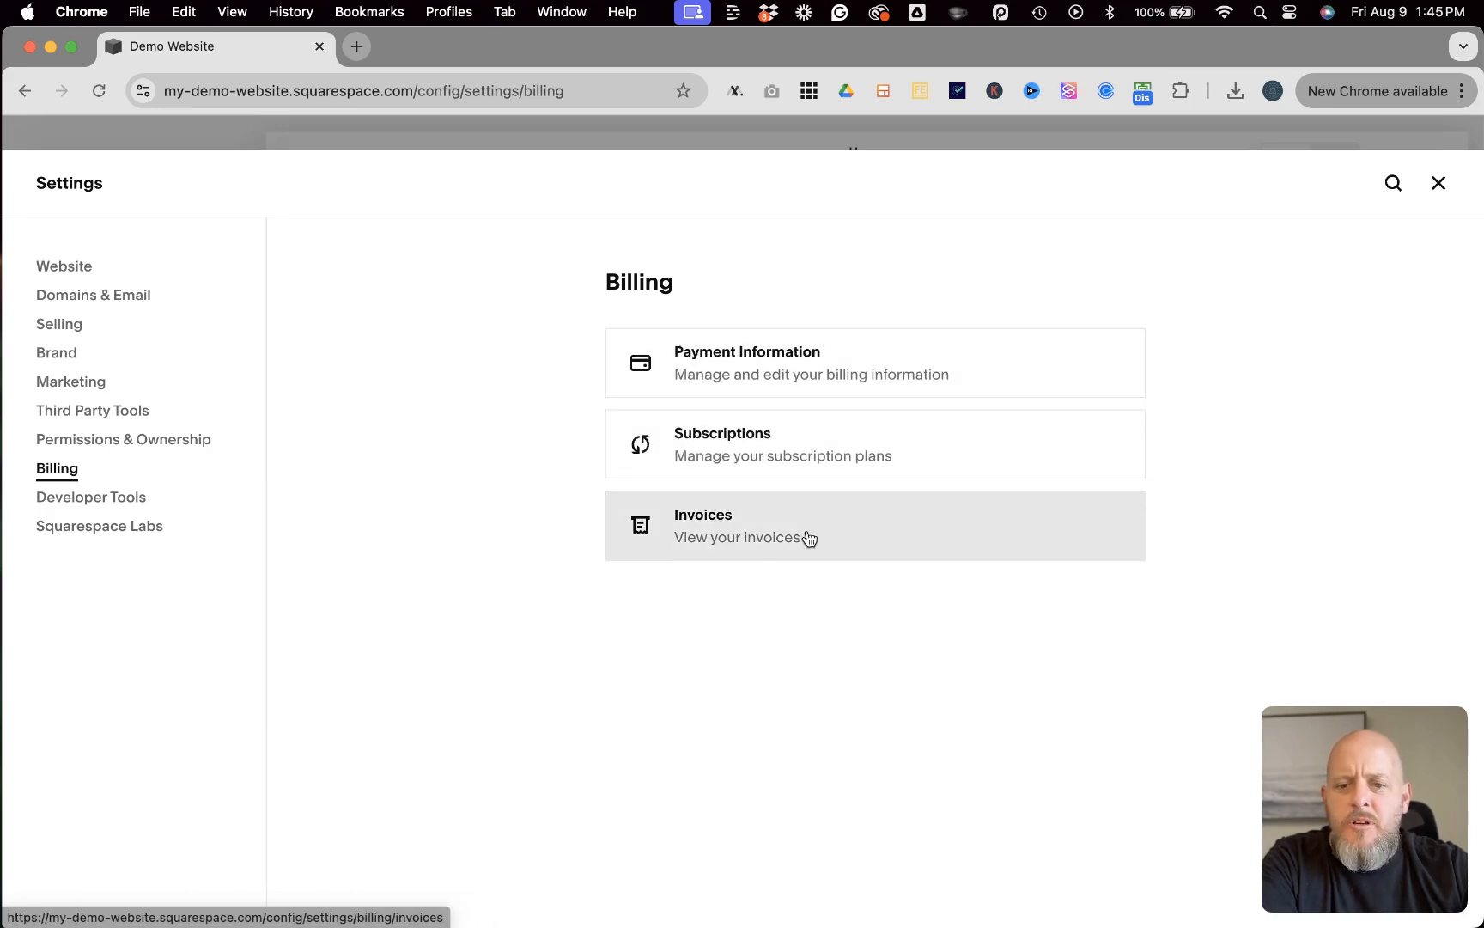
{"action": "left_click", "coordinate": [1442, 186]}
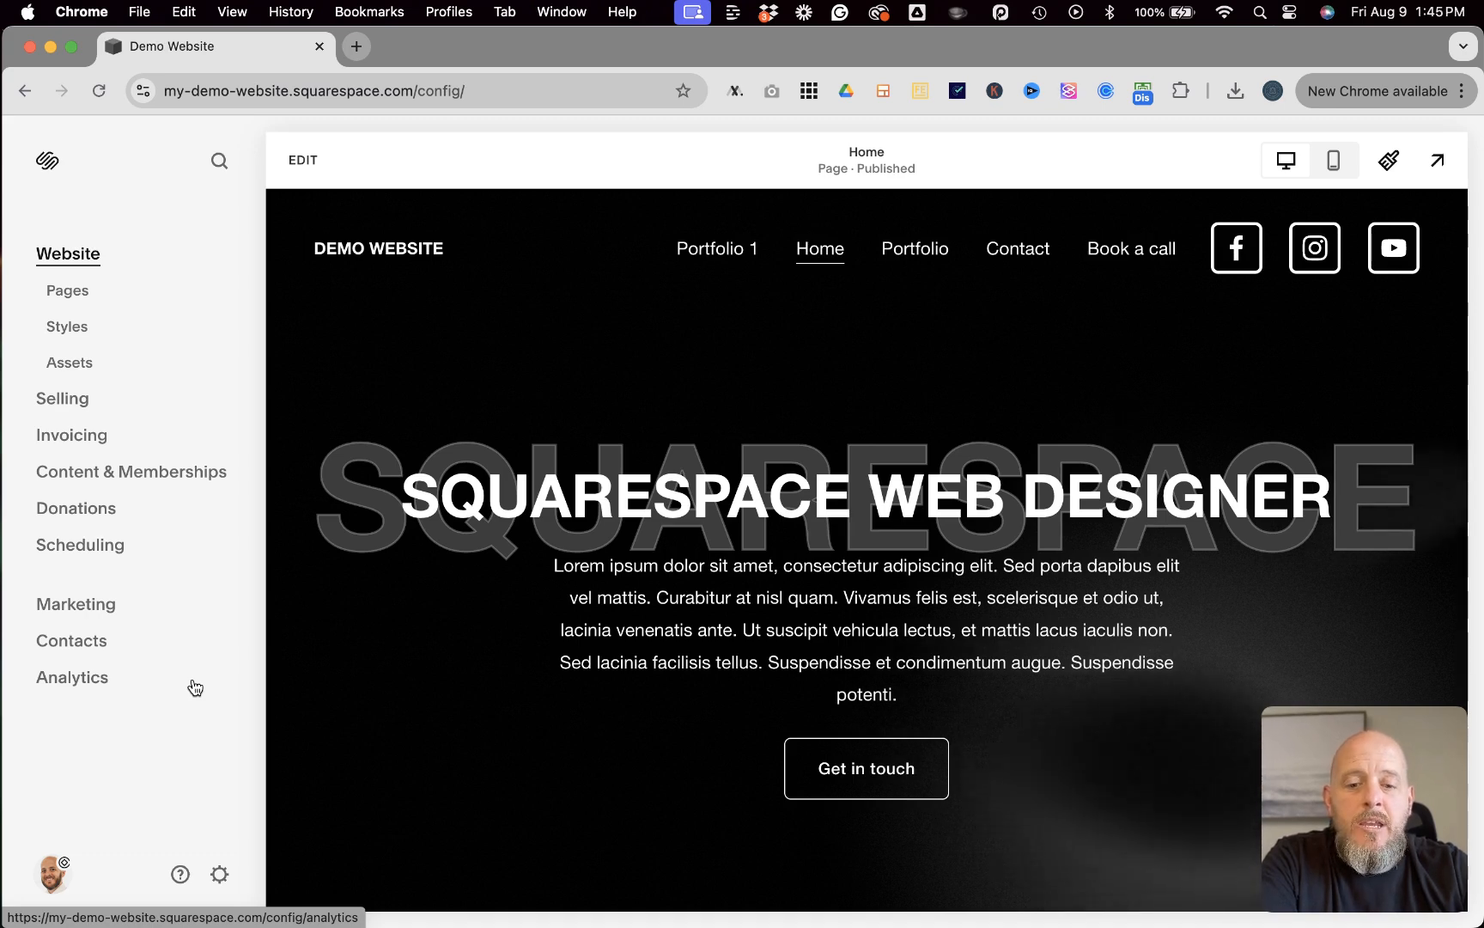
Search 'bill' and reach Billing settings from the search result.
{"action": "key", "text": "slash"}
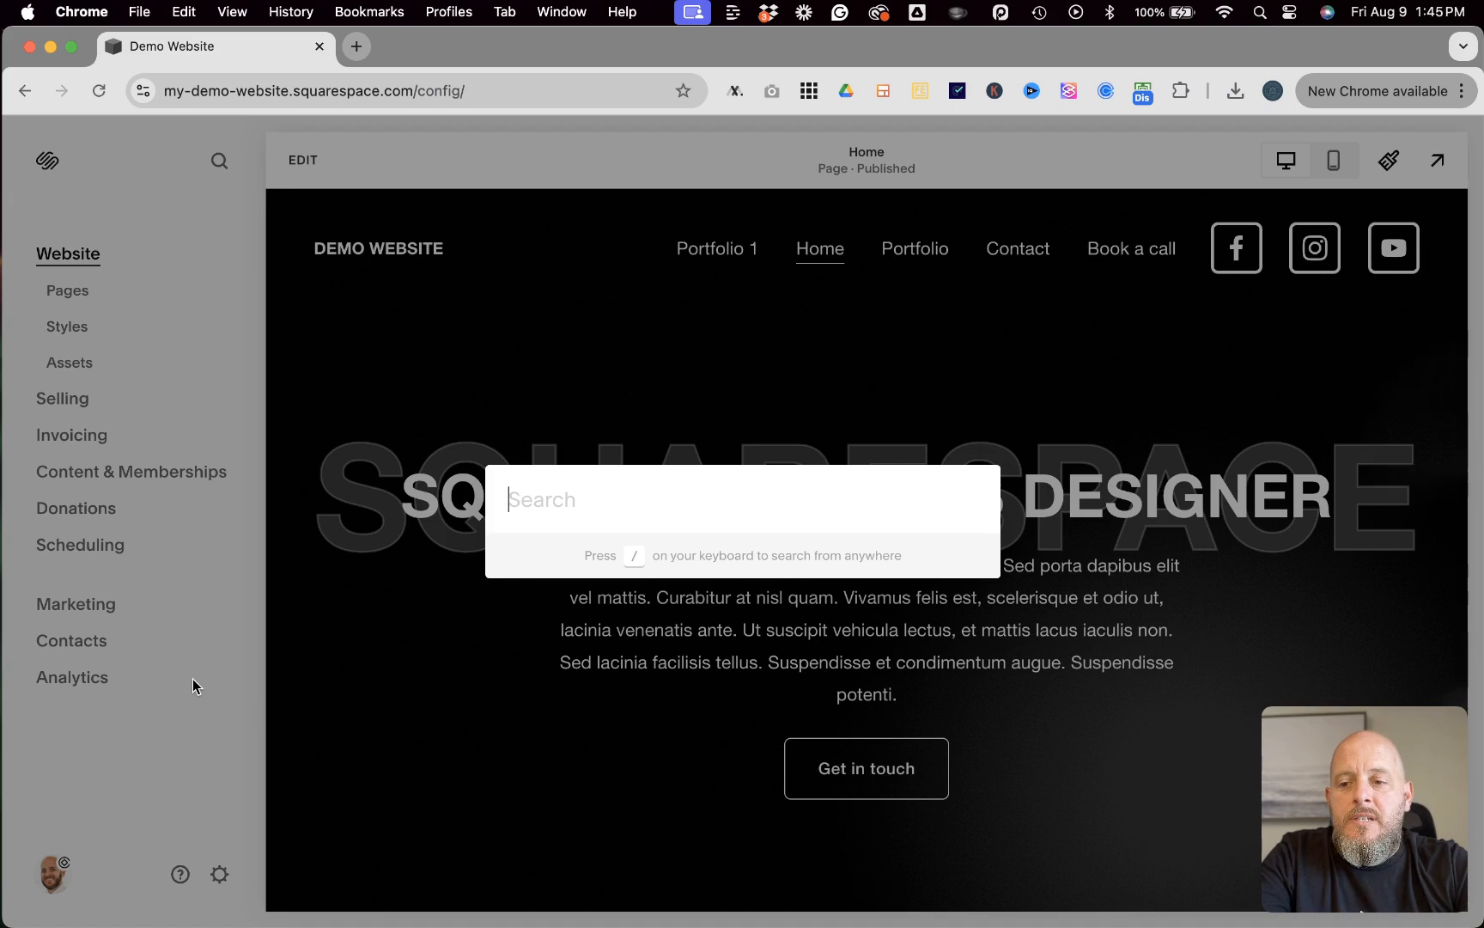
{"action": "type", "text": "bill"}
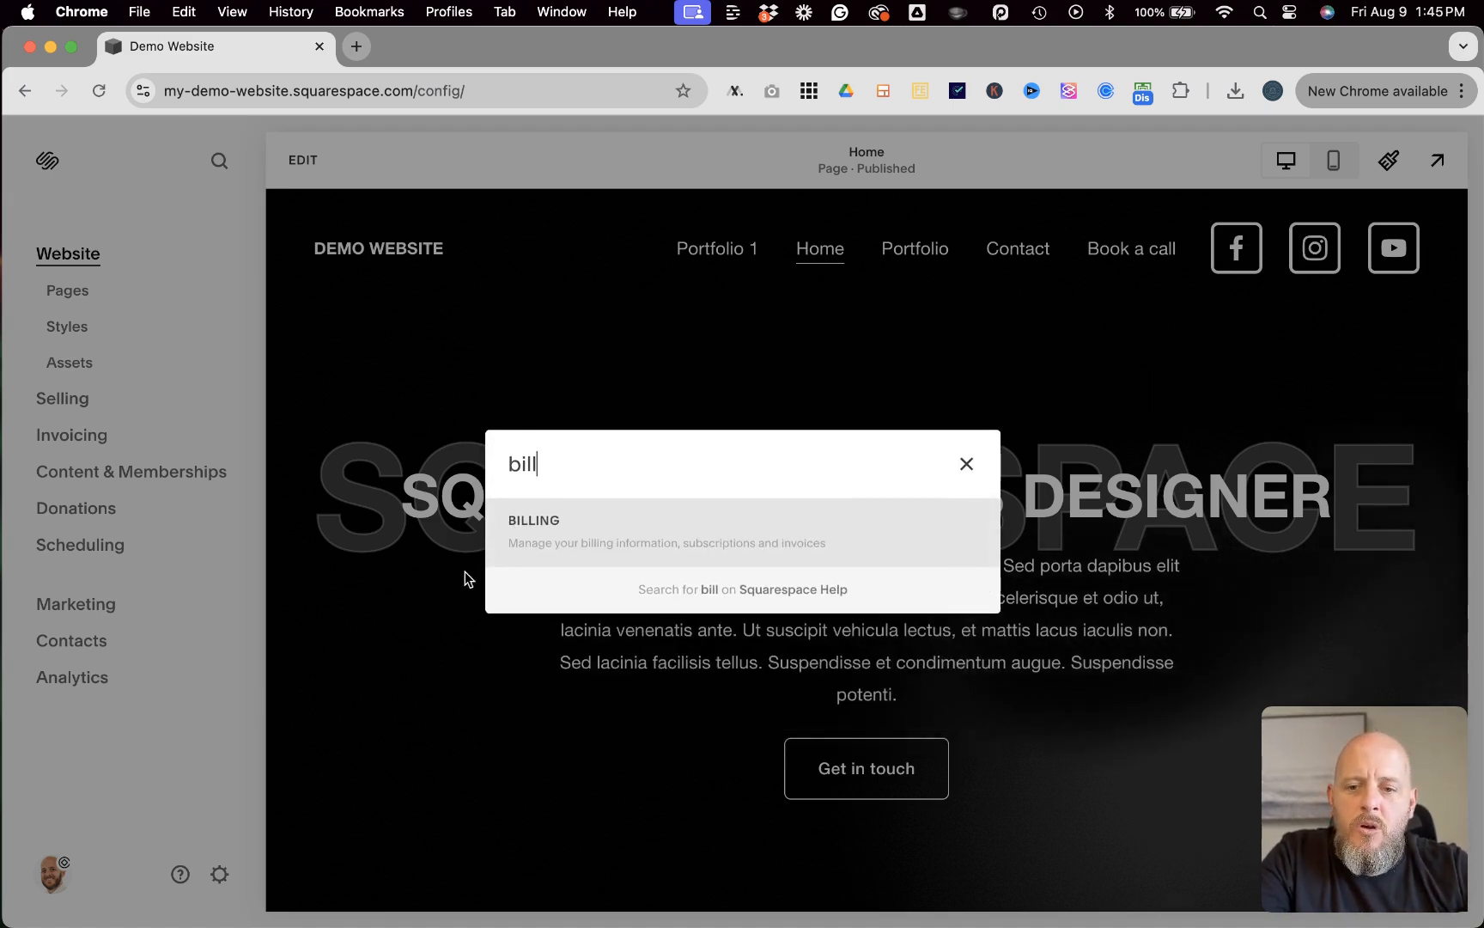
{"action": "left_click", "coordinate": [562, 541]}
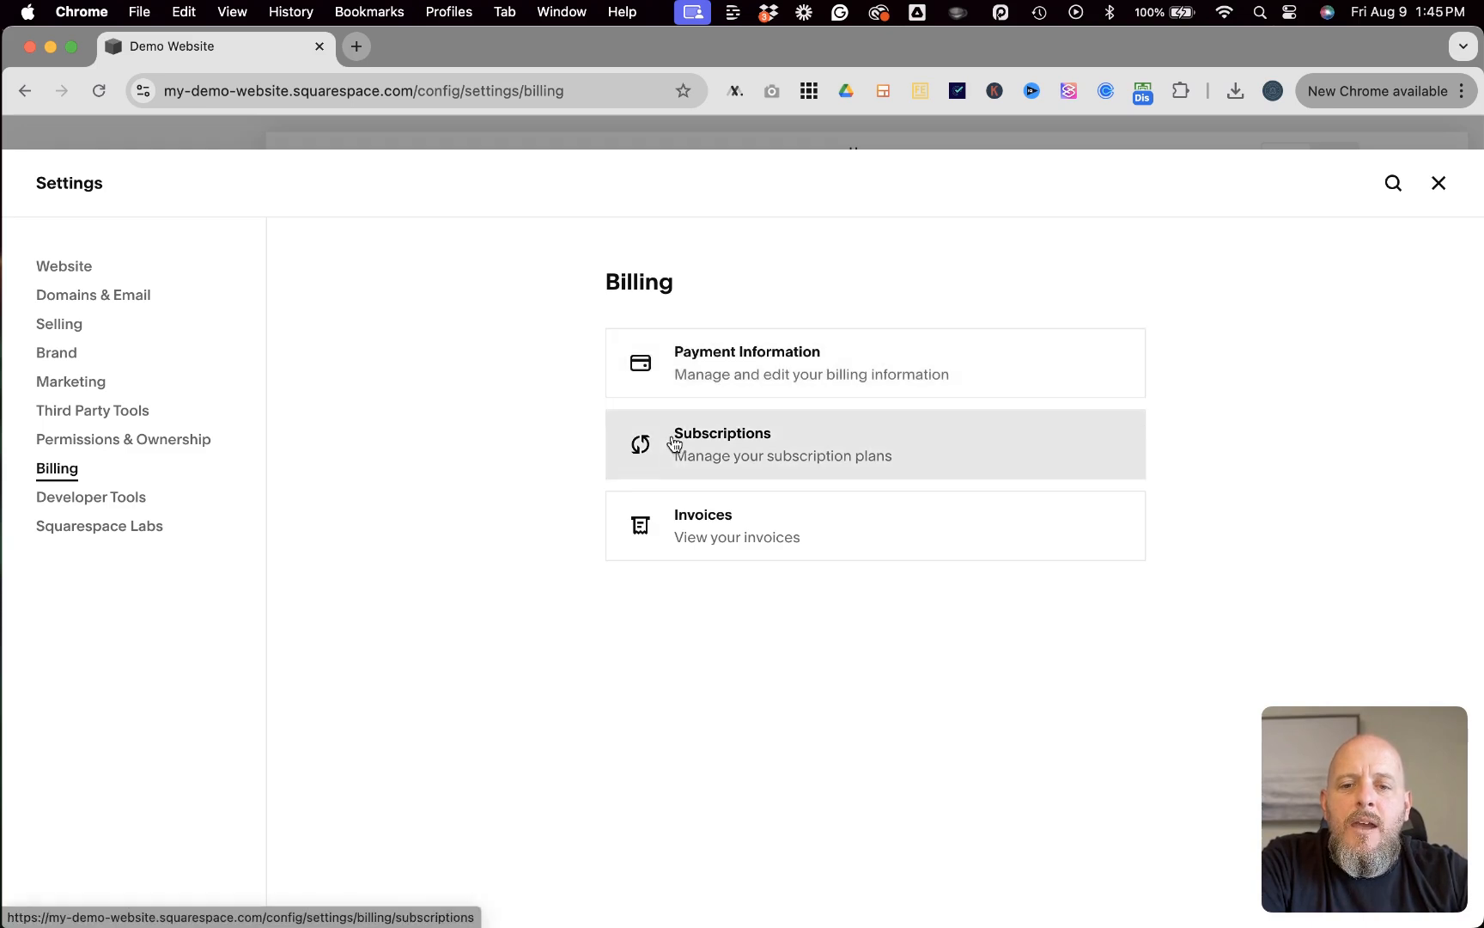
Add a payment method's billing address, 123 Meadow Lane, Coffeyville, KS 67337, and save it.
{"action": "left_click", "coordinate": [725, 374]}
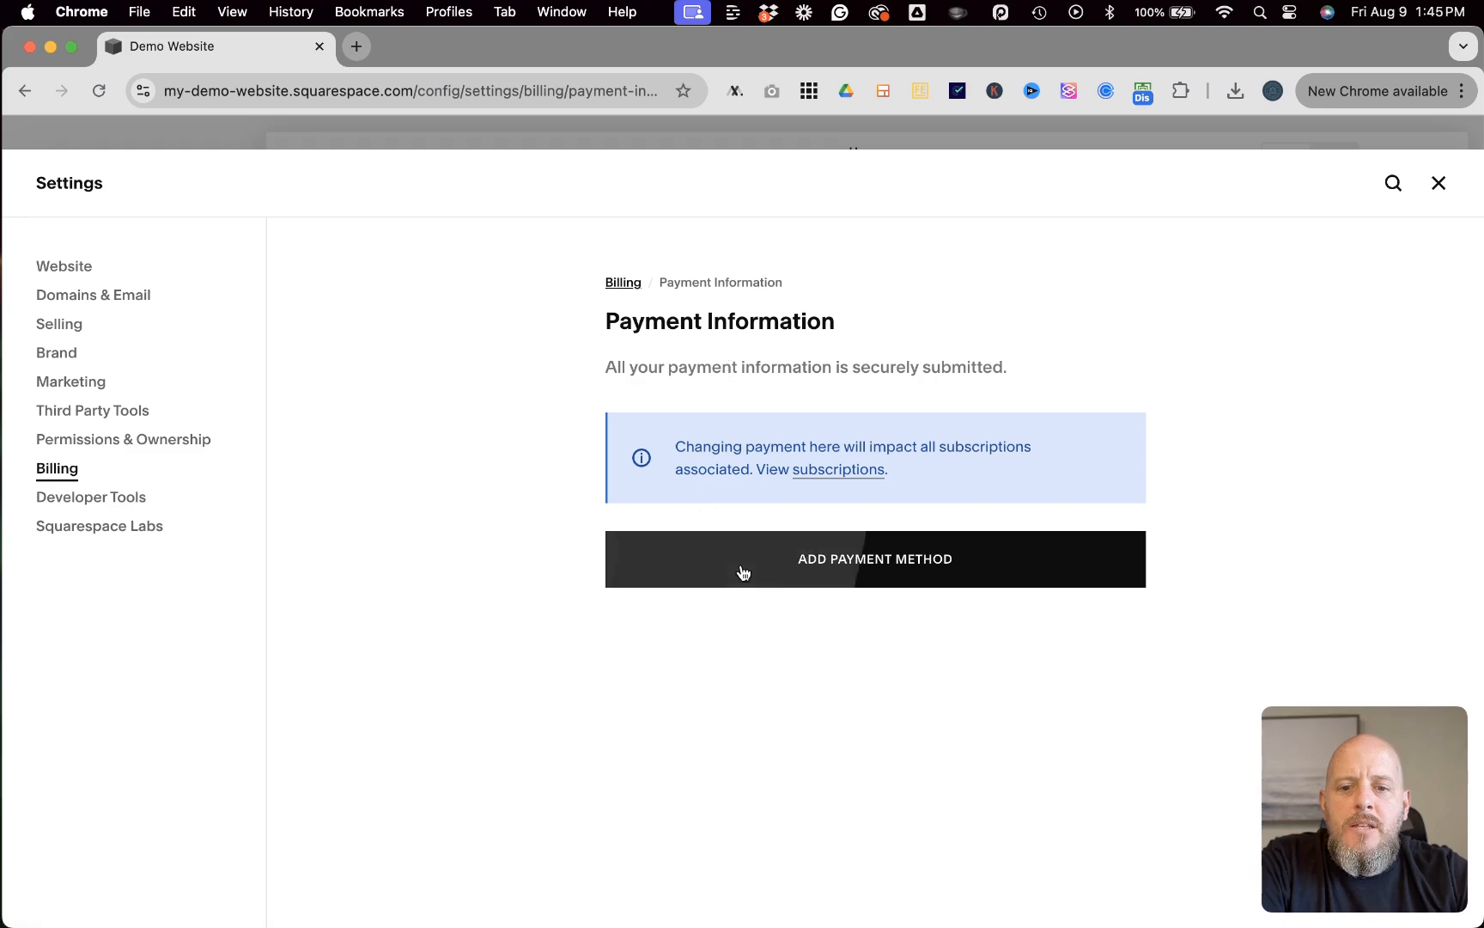
{"action": "left_click", "coordinate": [795, 562]}
{"action": "scroll", "coordinate": [789, 658], "scroll_direction": "down", "scroll_amount": 3}
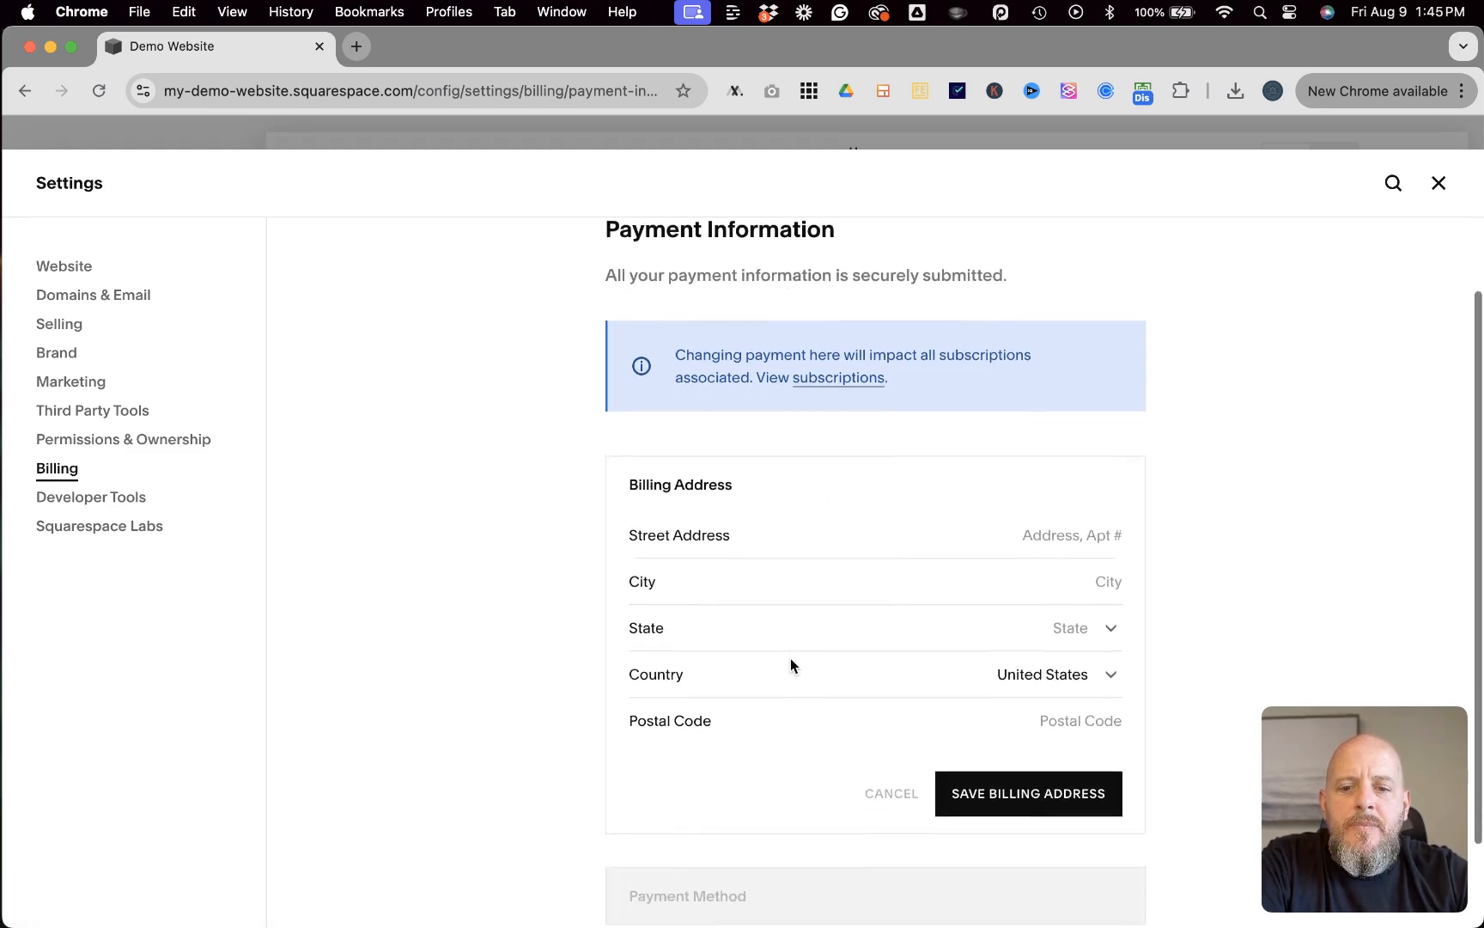
{"action": "scroll", "coordinate": [790, 657], "scroll_direction": "down", "scroll_amount": 1}
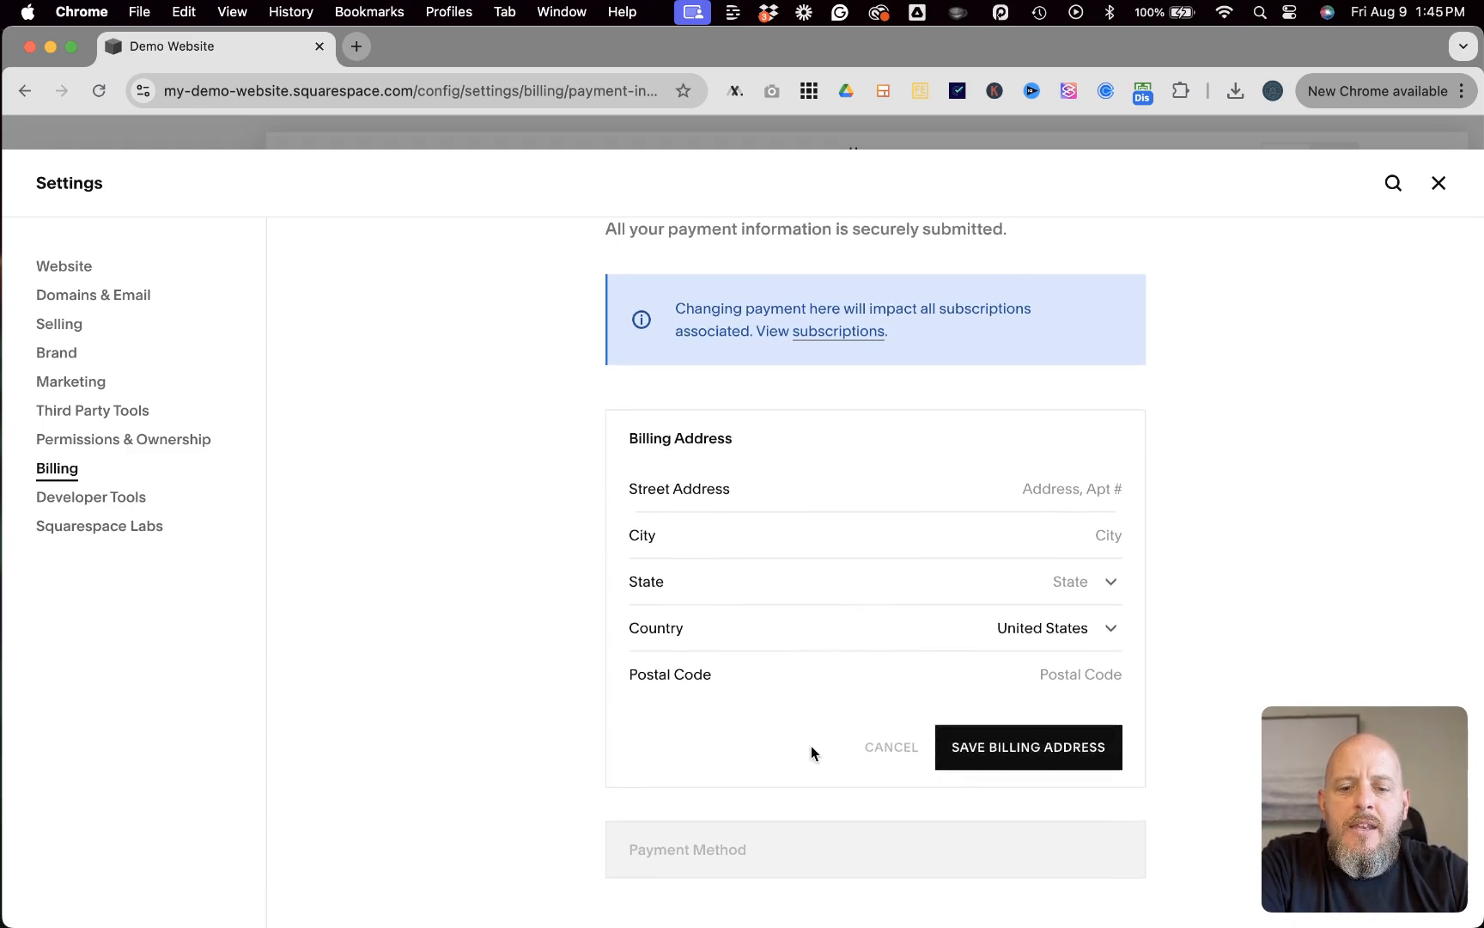
{"action": "scroll", "coordinate": [810, 746], "scroll_direction": "down", "scroll_amount": 1}
{"action": "left_click", "coordinate": [673, 441]}
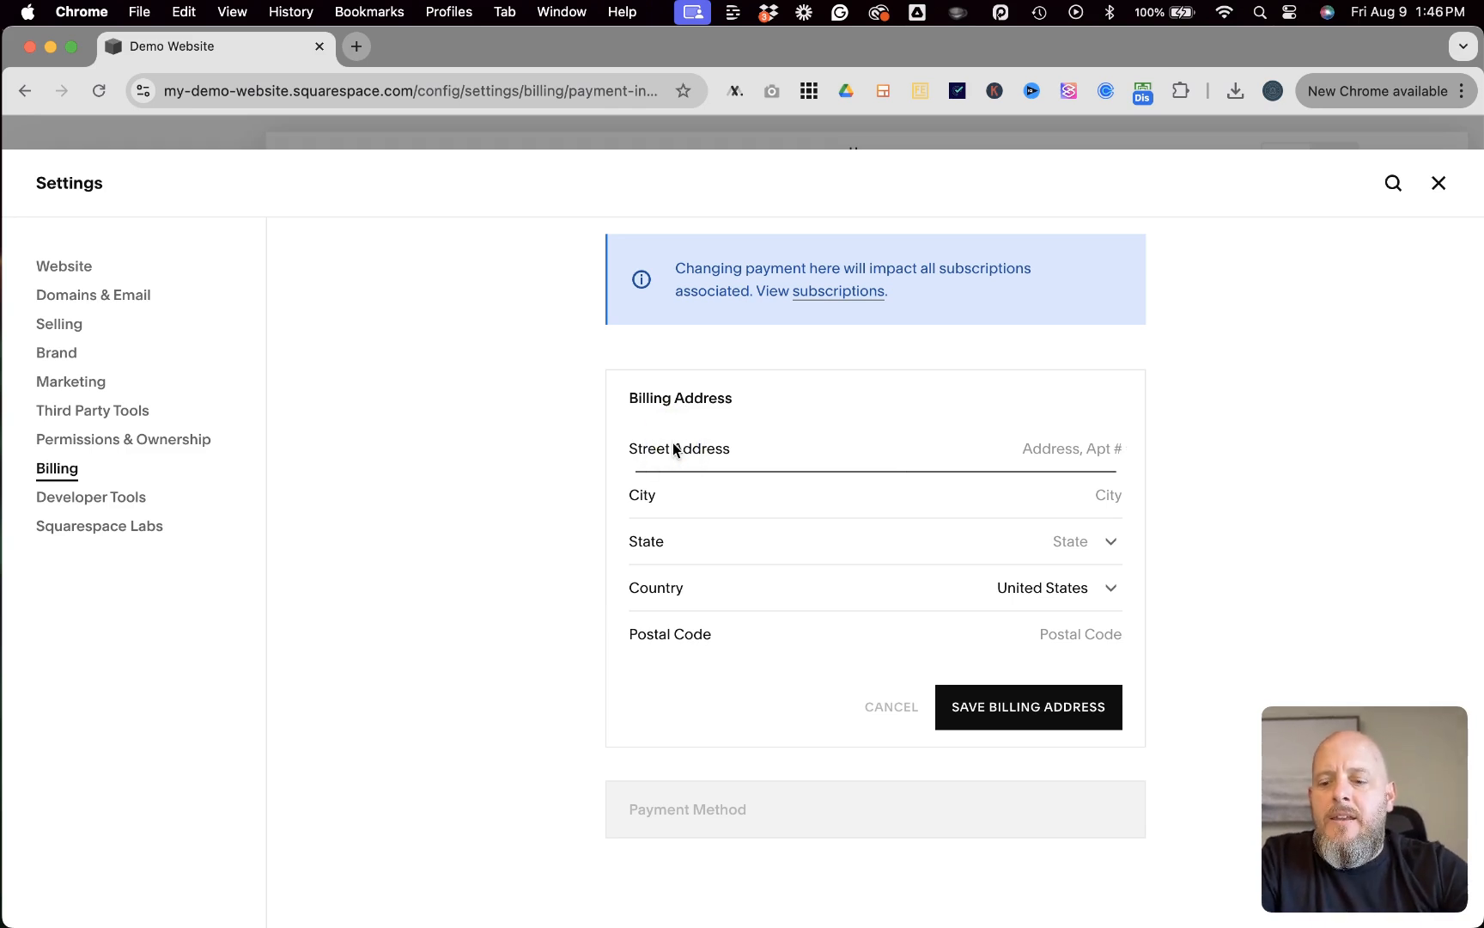
{"action": "type", "text": "123"}
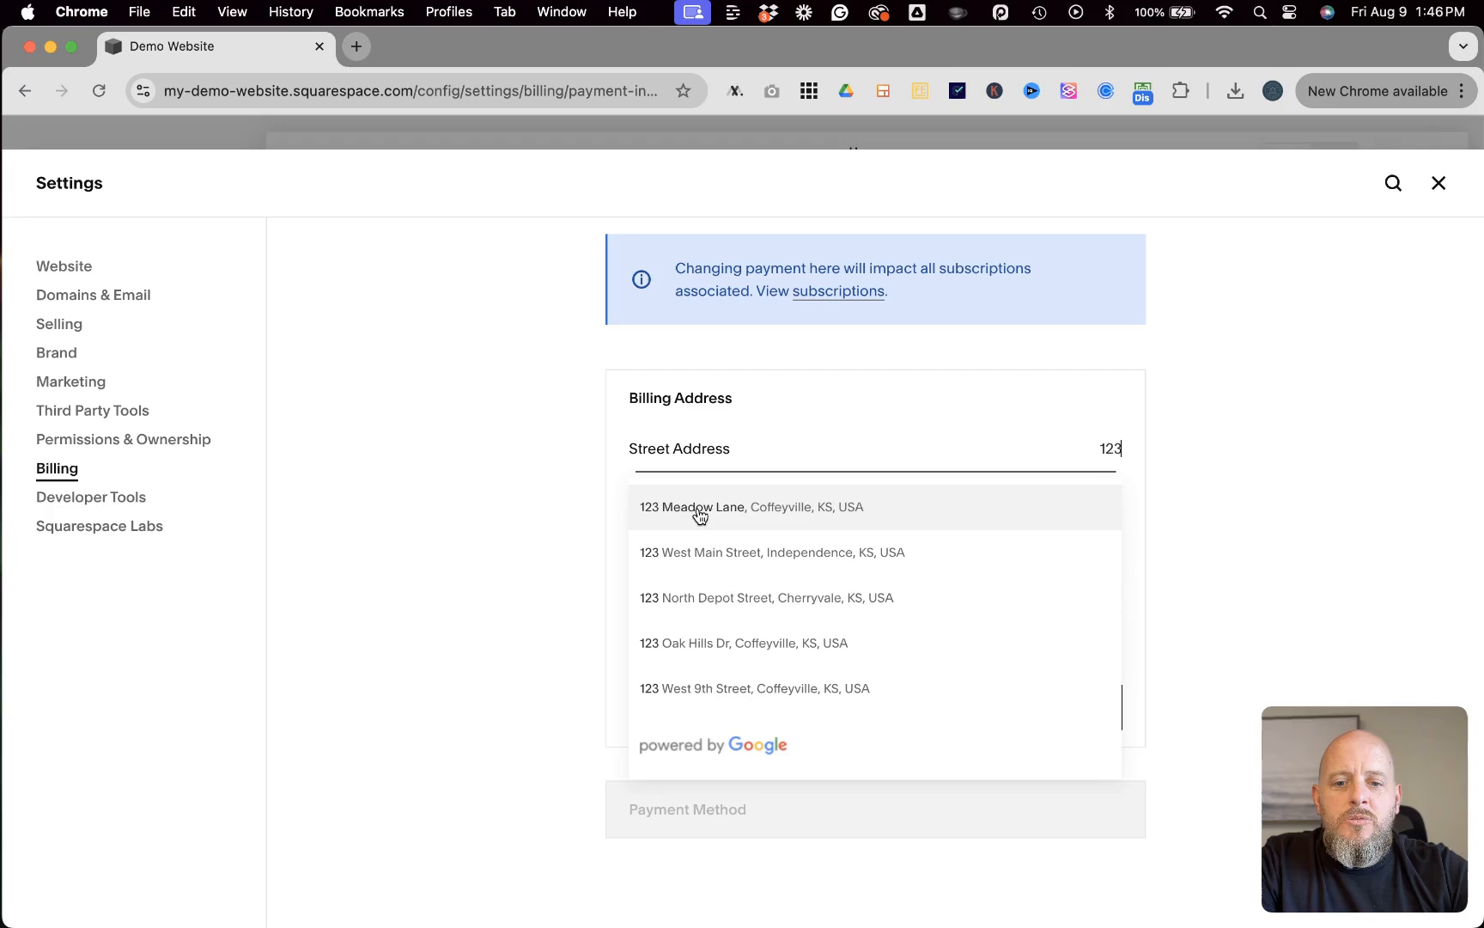
{"action": "left_click", "coordinate": [748, 510]}
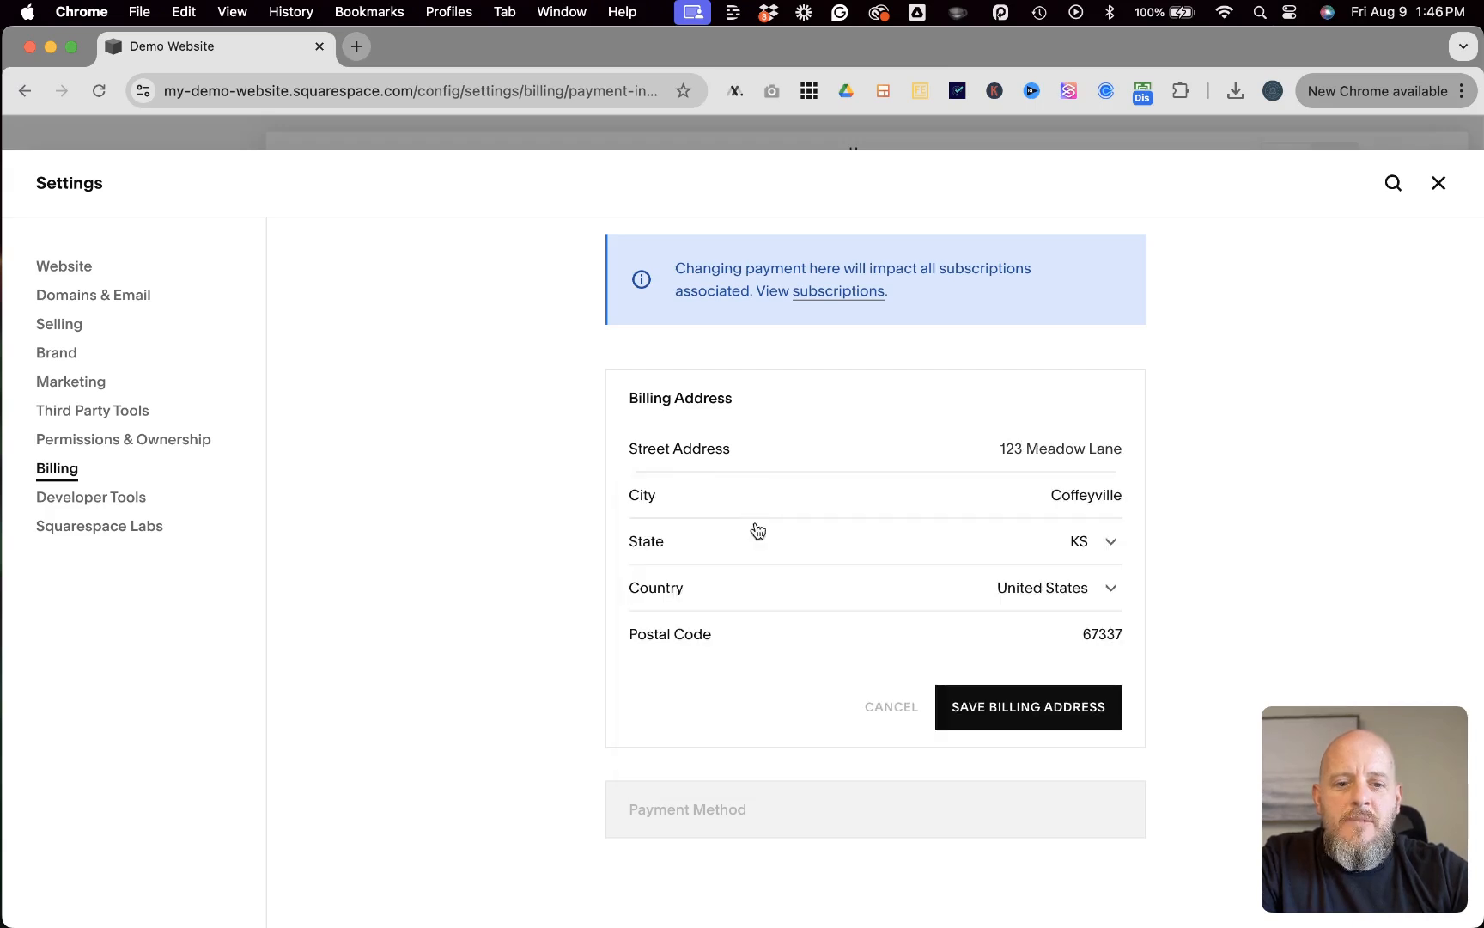
{"action": "left_click", "coordinate": [988, 703]}
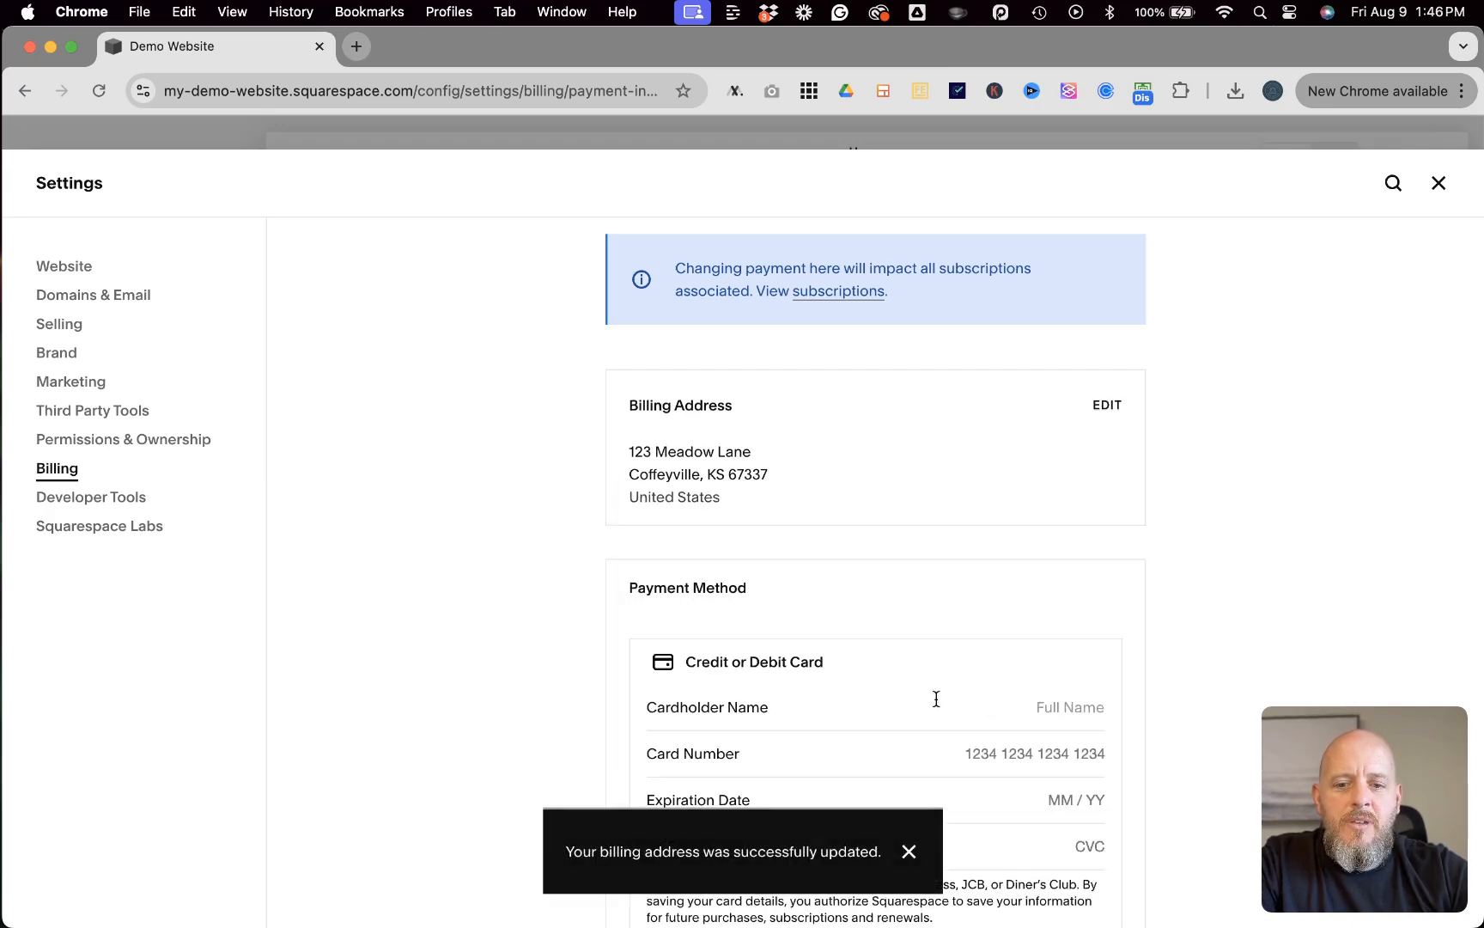
{"action": "scroll", "coordinate": [845, 669], "scroll_direction": "down", "scroll_amount": 5}
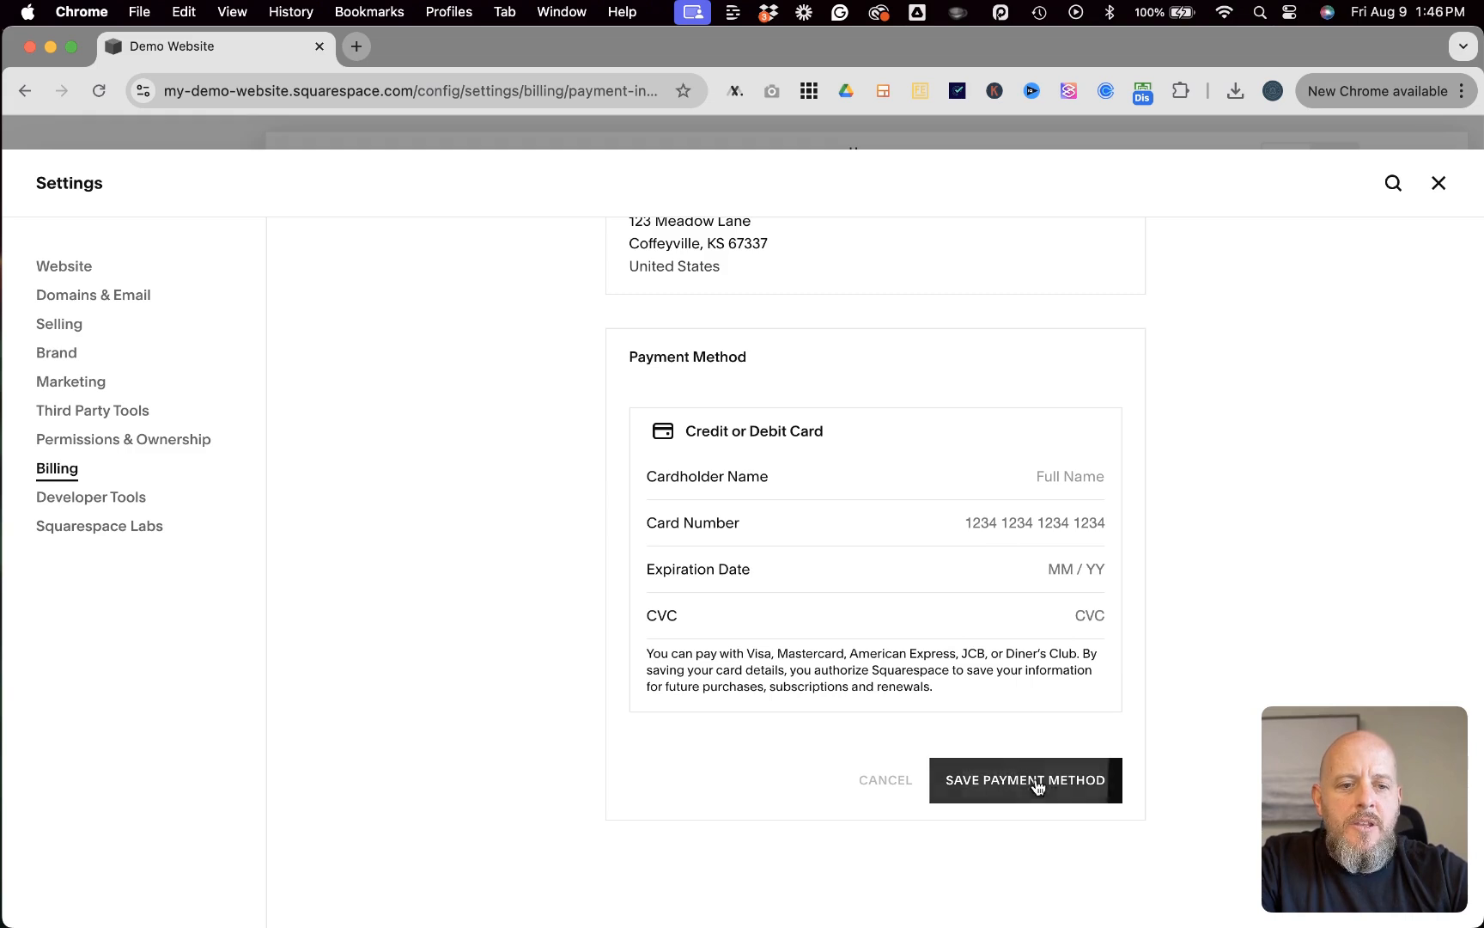
{"action": "scroll", "coordinate": [1056, 650], "scroll_direction": "up", "scroll_amount": 5}
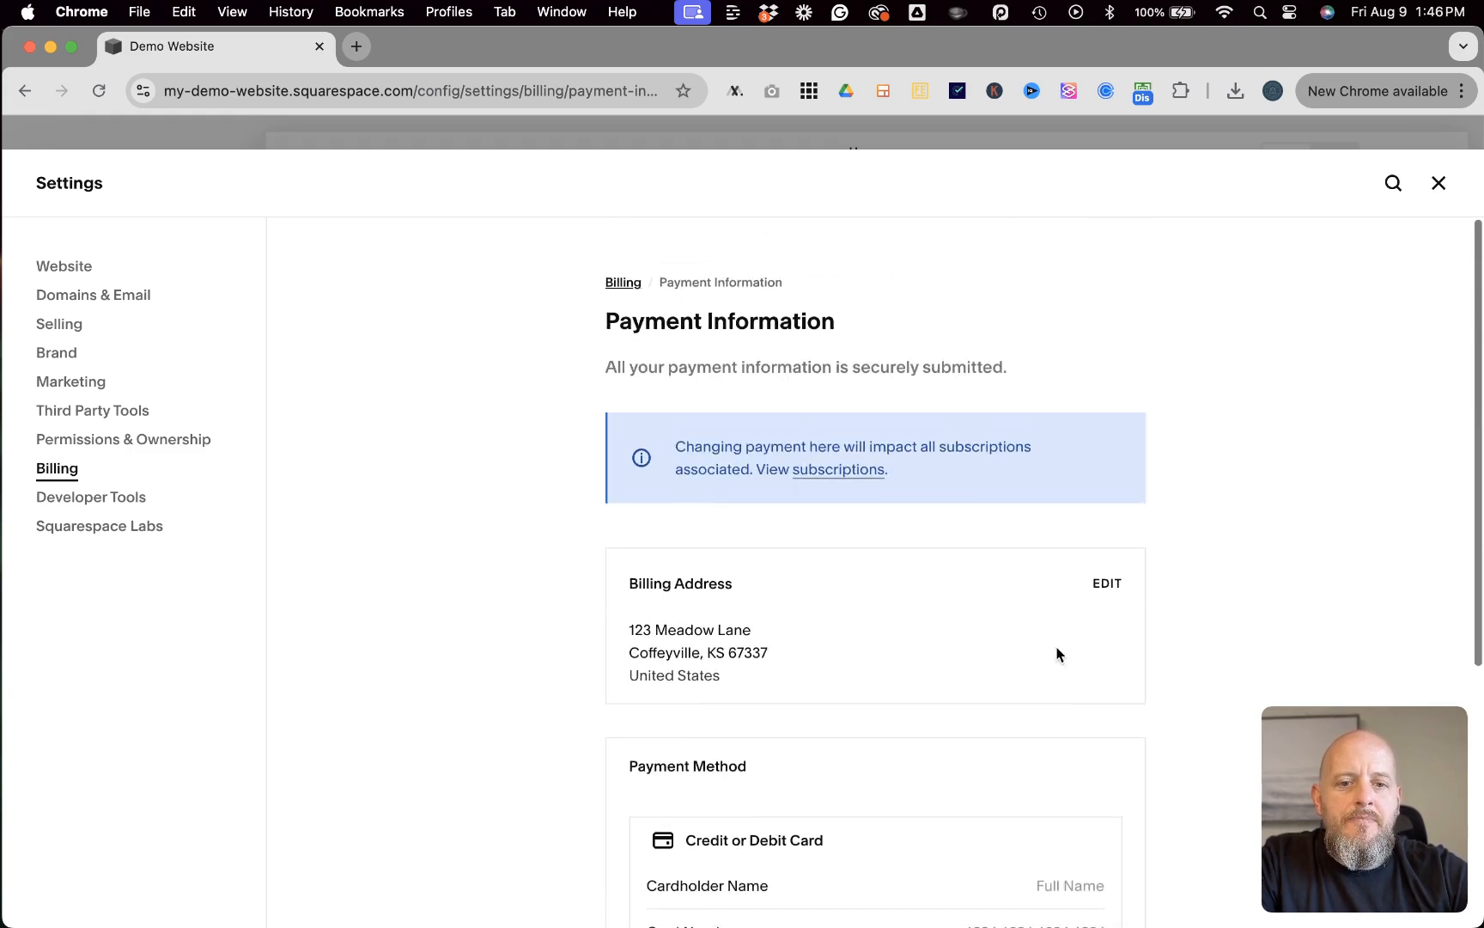
View the Website trial subscription details under Subscriptions, showing 93 trial days left.
{"action": "left_click", "coordinate": [623, 282]}
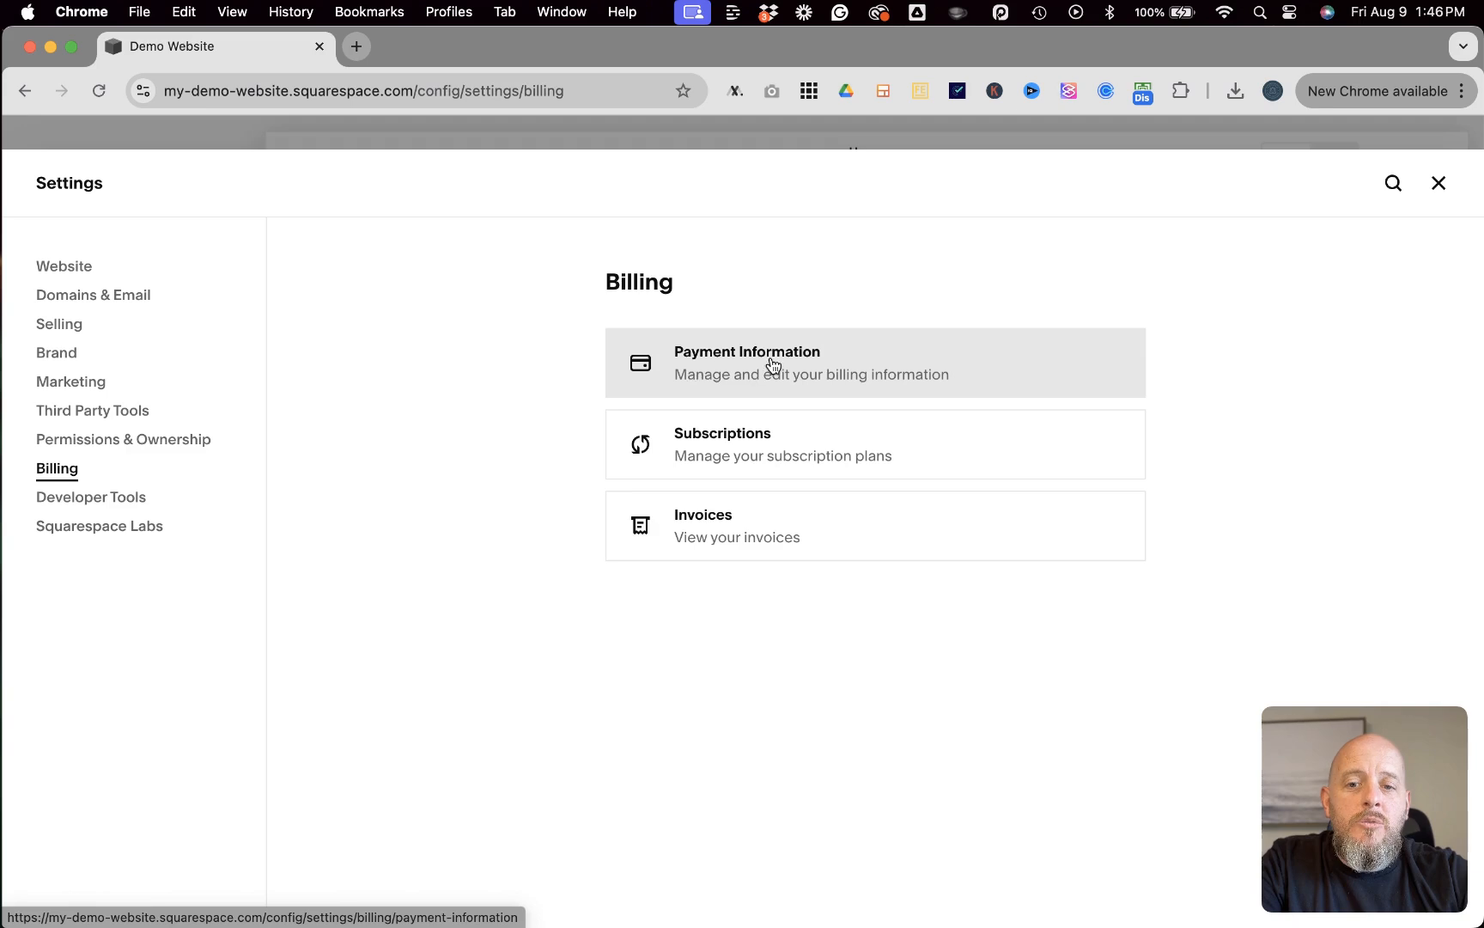
{"action": "left_click", "coordinate": [692, 447]}
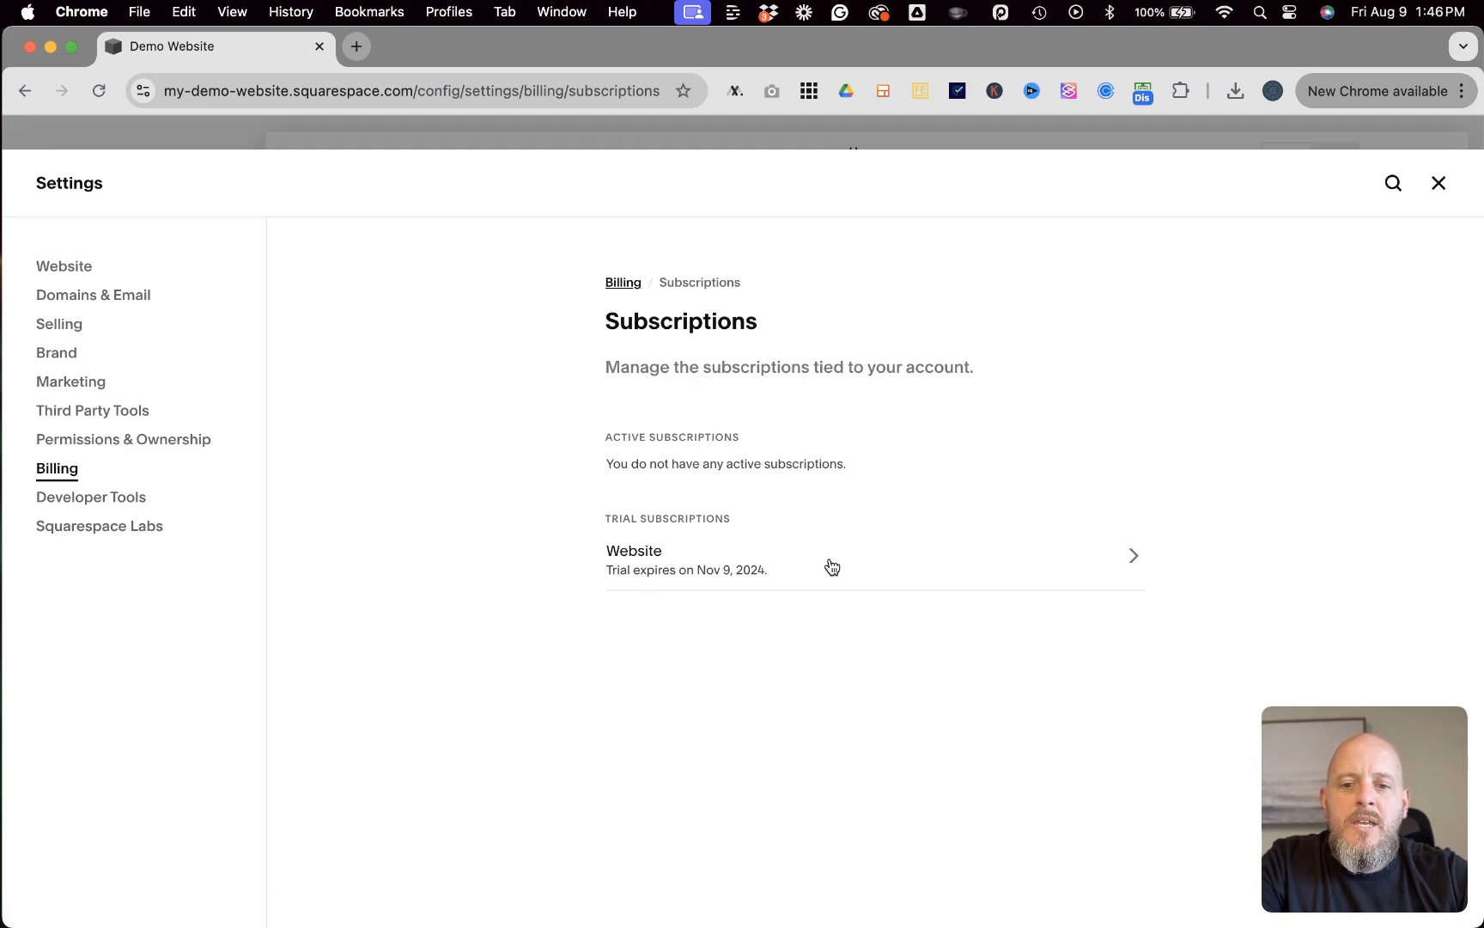
{"action": "left_click", "coordinate": [1136, 559]}
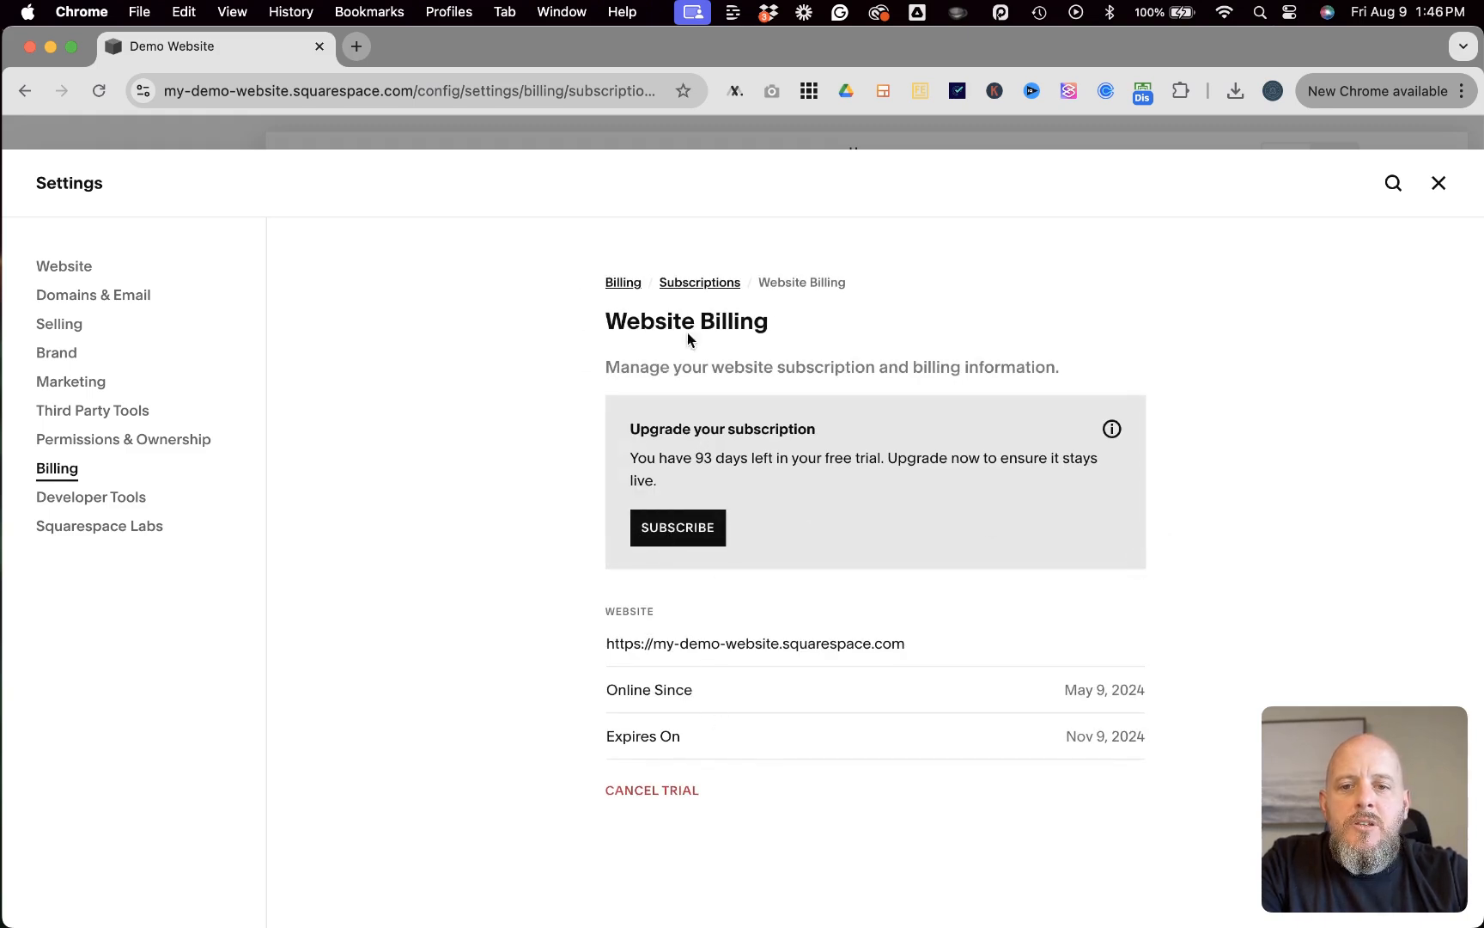
{"action": "left_click", "coordinate": [699, 282]}
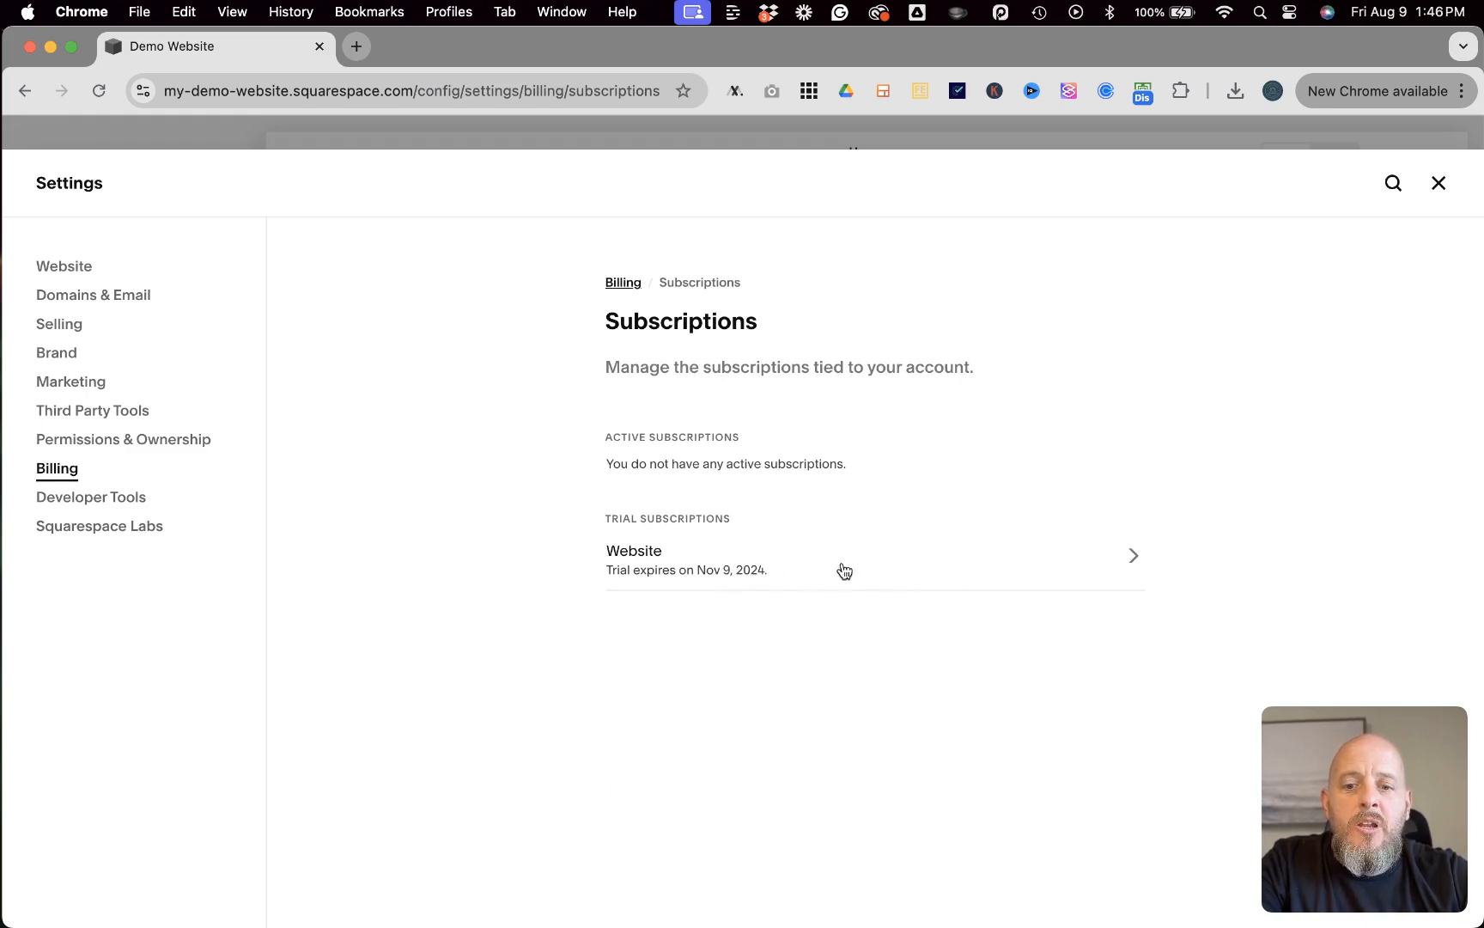
{"action": "left_click", "coordinate": [1133, 556]}
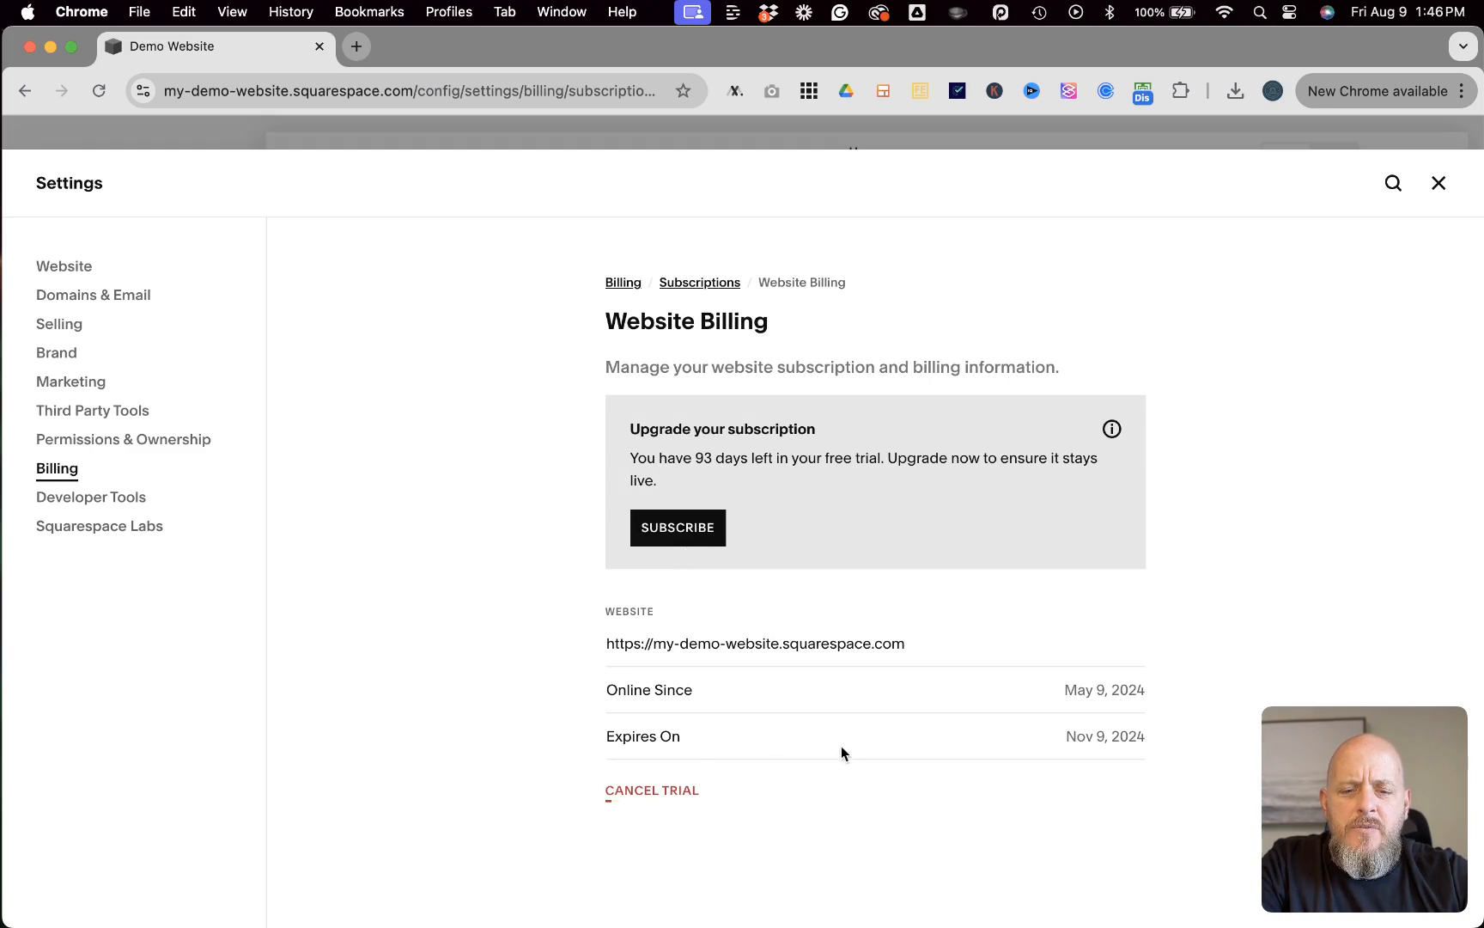
Start upgrading the trial and choose the Business plan from the plan comparison.
{"action": "left_click", "coordinate": [695, 532]}
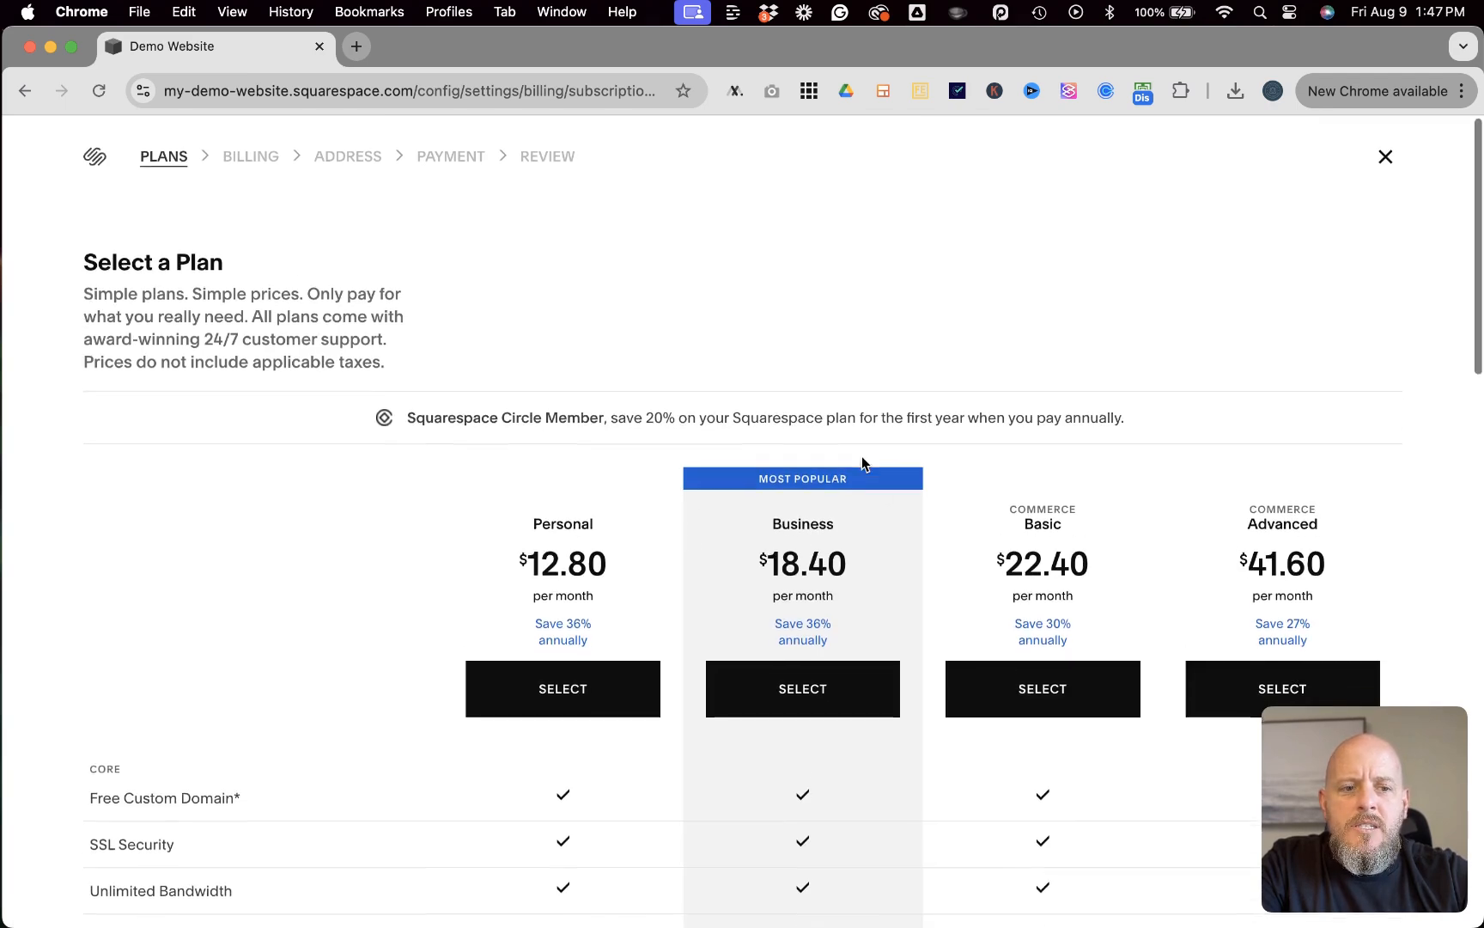
{"action": "scroll", "coordinate": [863, 456], "scroll_direction": "down", "scroll_amount": 3}
{"action": "scroll", "coordinate": [863, 455], "scroll_direction": "down", "scroll_amount": 2}
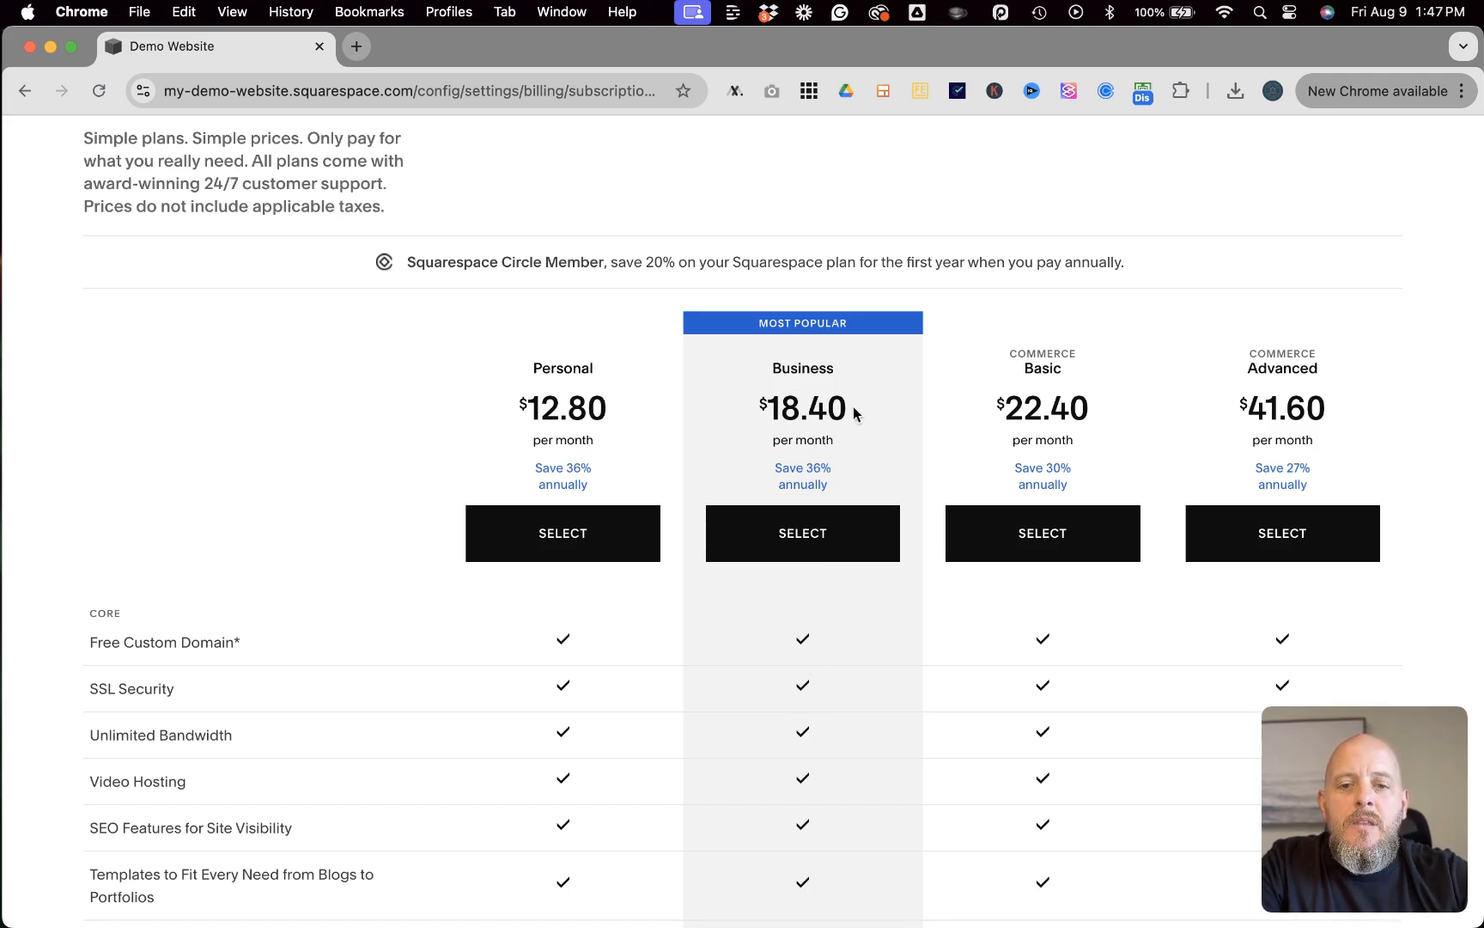
{"action": "scroll", "coordinate": [824, 526], "scroll_direction": "down", "scroll_amount": 1}
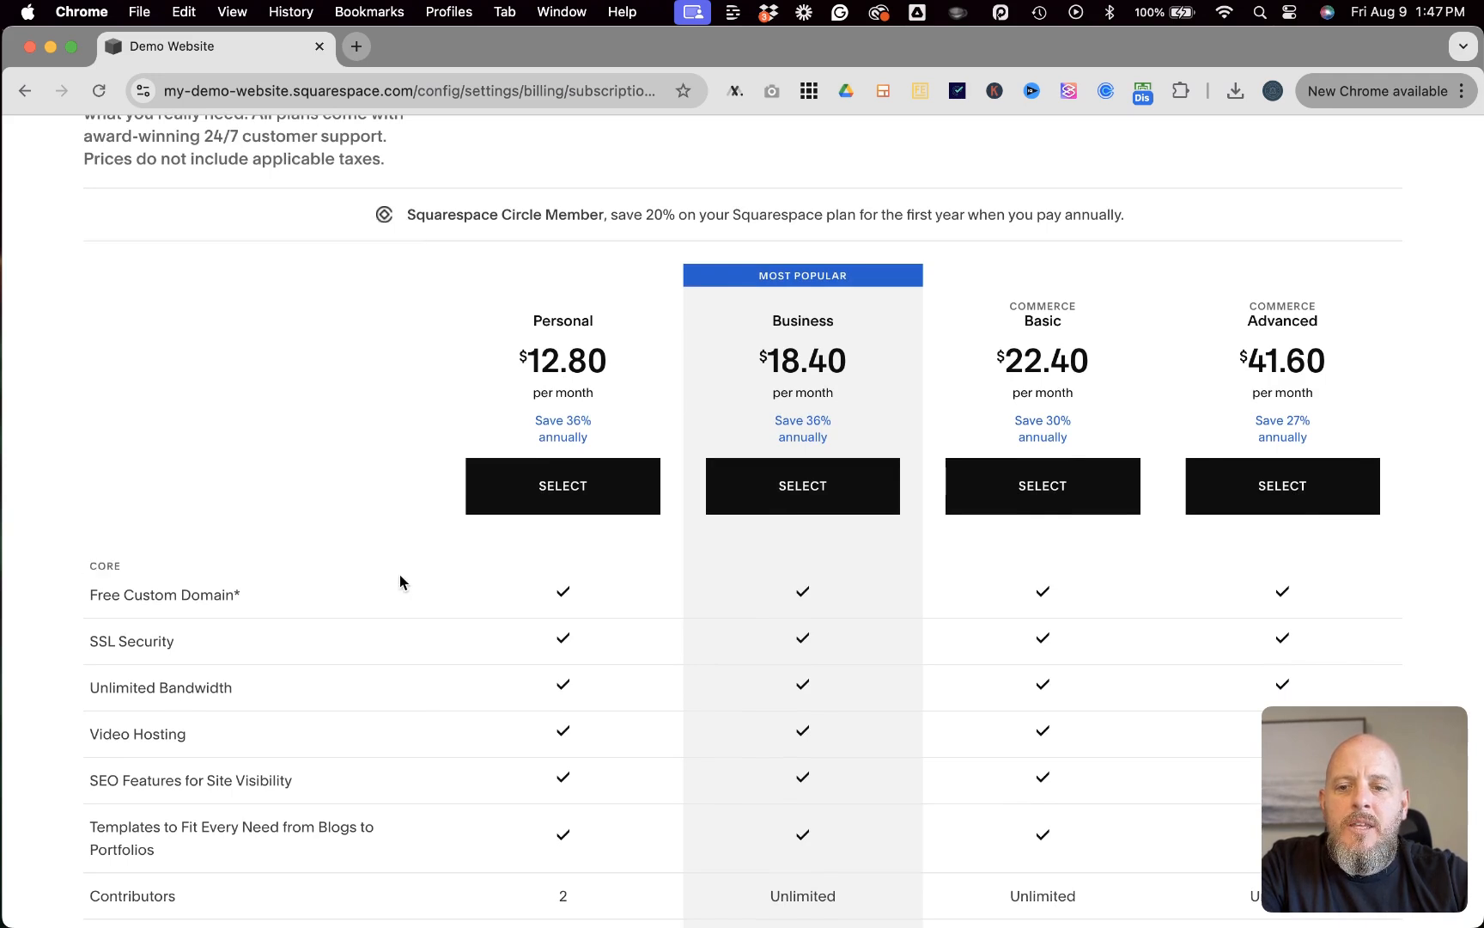
{"action": "scroll", "coordinate": [532, 661], "scroll_direction": "down", "scroll_amount": 3}
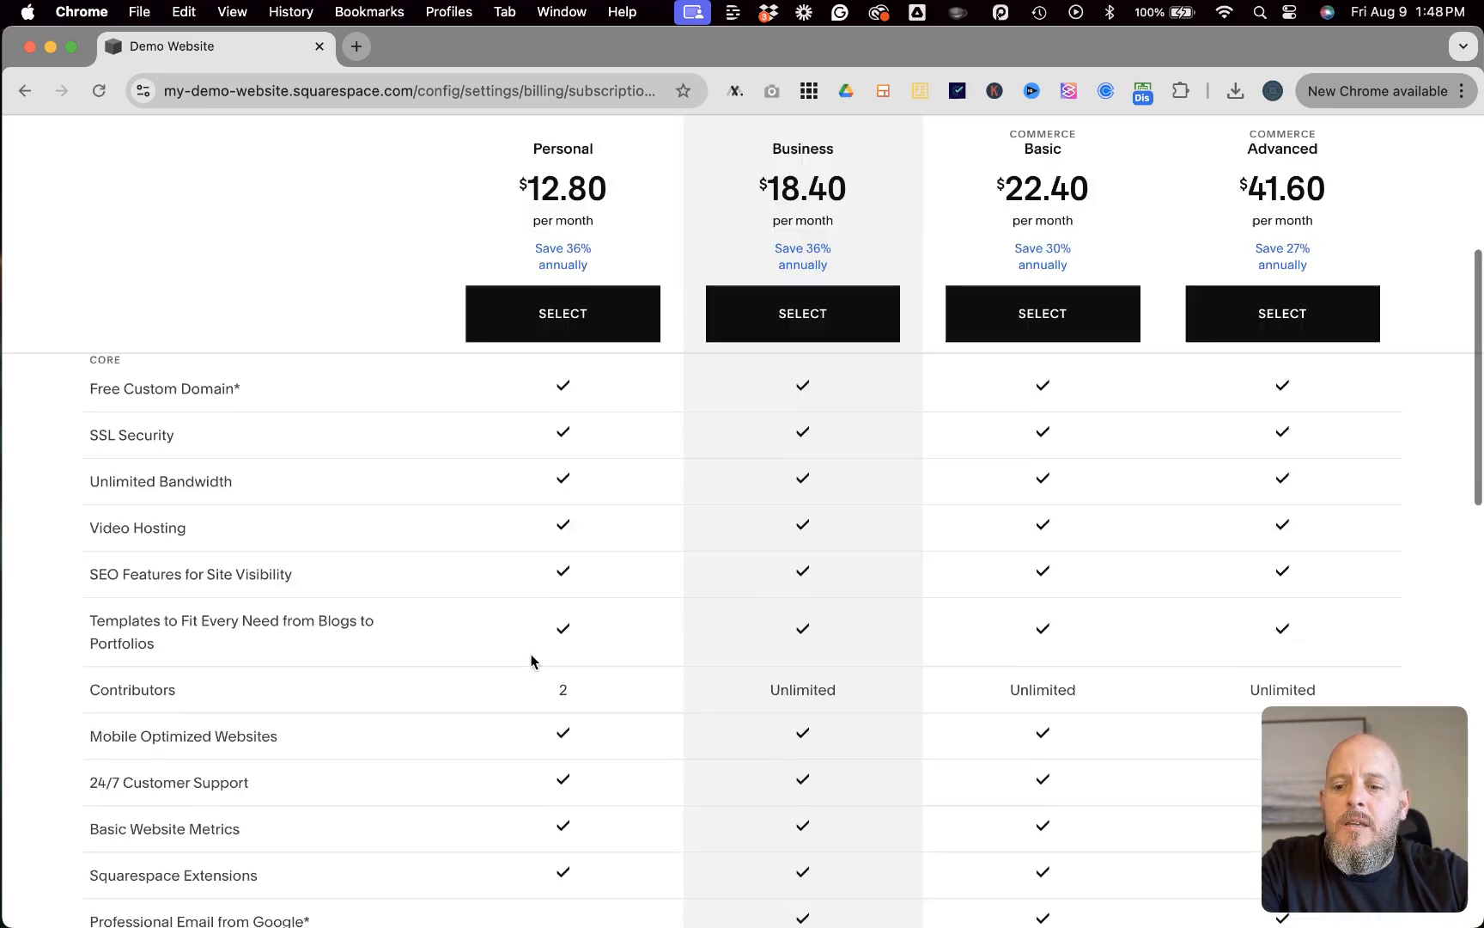
{"action": "scroll", "coordinate": [532, 661], "scroll_direction": "down", "scroll_amount": 2}
{"action": "scroll", "coordinate": [532, 662], "scroll_direction": "down", "scroll_amount": 1}
{"action": "scroll", "coordinate": [532, 661], "scroll_direction": "down", "scroll_amount": 1}
{"action": "scroll", "coordinate": [531, 661], "scroll_direction": "up", "scroll_amount": 3}
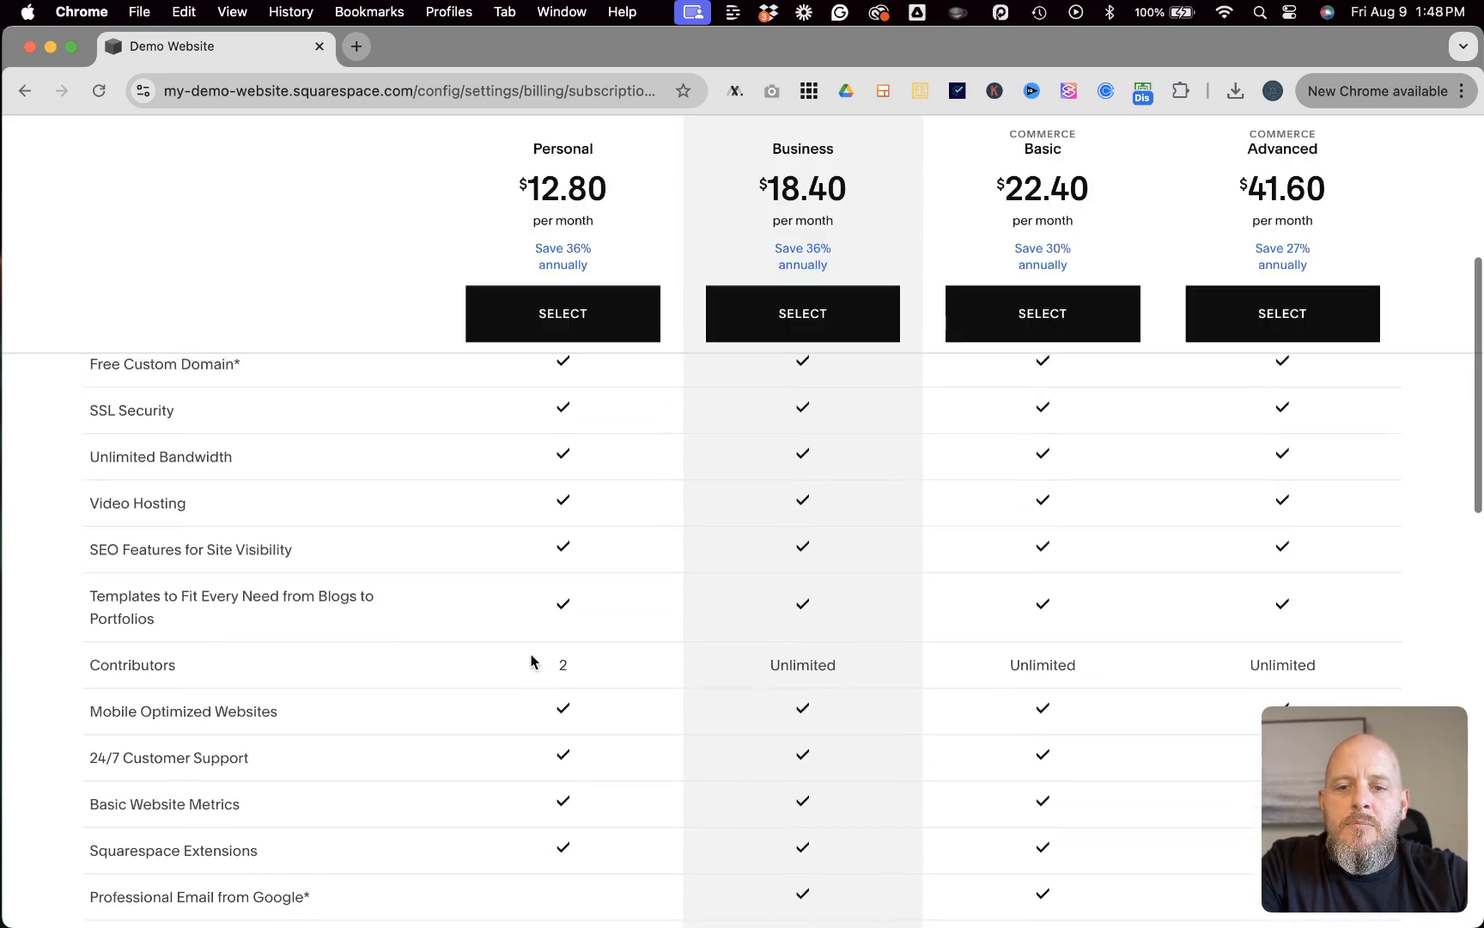
{"action": "scroll", "coordinate": [532, 661], "scroll_direction": "up", "scroll_amount": 1}
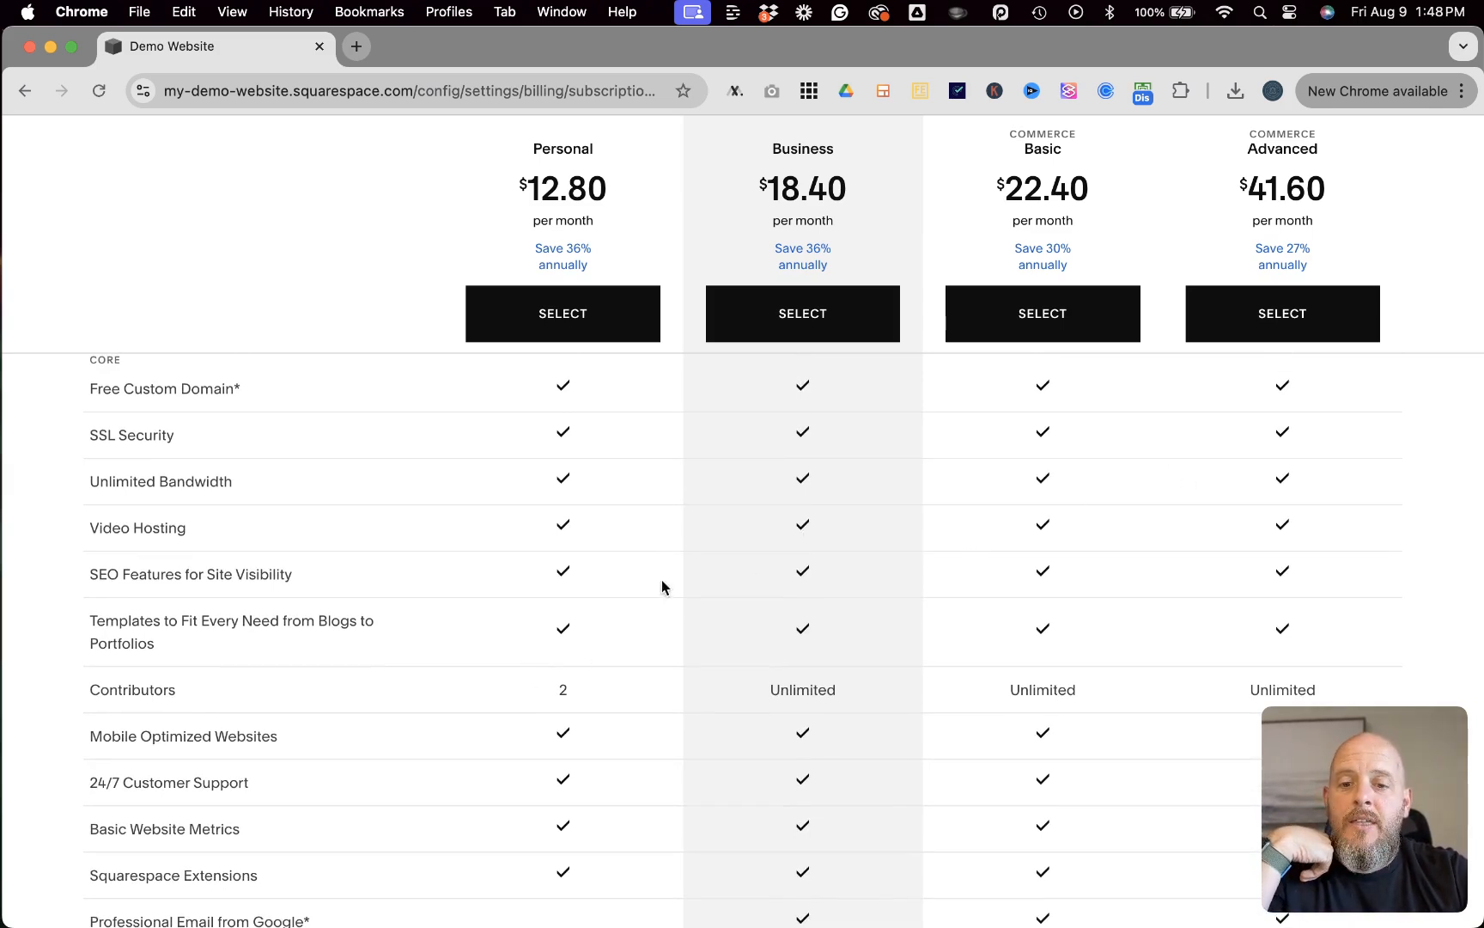
{"action": "scroll", "coordinate": [707, 565], "scroll_direction": "down", "scroll_amount": 2}
{"action": "scroll", "coordinate": [706, 565], "scroll_direction": "down", "scroll_amount": 4}
{"action": "scroll", "coordinate": [706, 564], "scroll_direction": "down", "scroll_amount": 3}
{"action": "scroll", "coordinate": [706, 572], "scroll_direction": "down", "scroll_amount": 2}
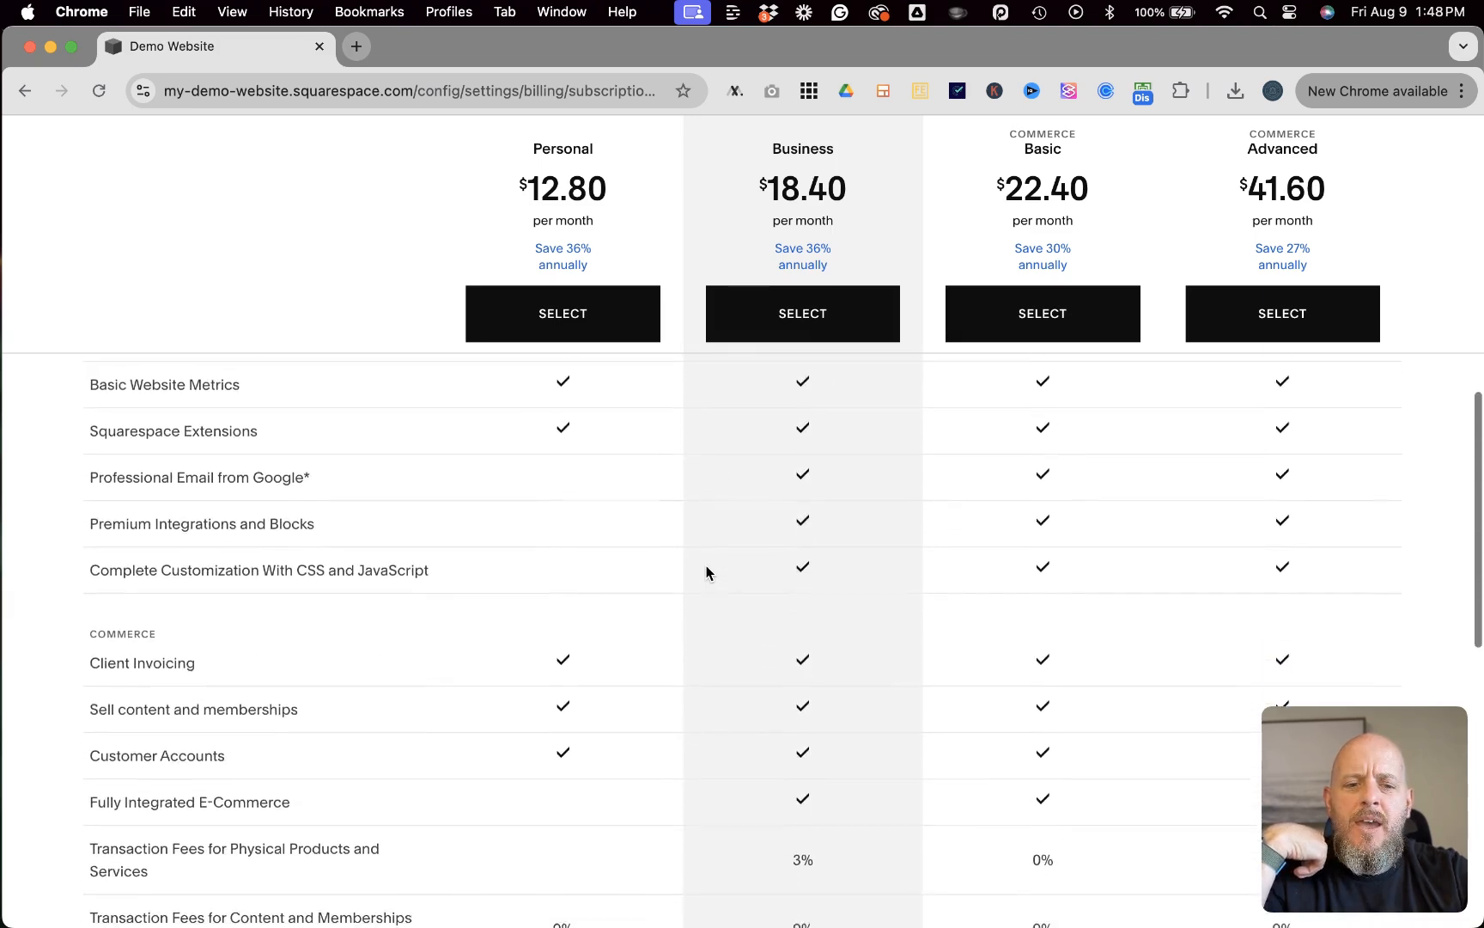
{"action": "scroll", "coordinate": [707, 571], "scroll_direction": "down", "scroll_amount": 1}
{"action": "scroll", "coordinate": [706, 573], "scroll_direction": "up", "scroll_amount": 1}
{"action": "scroll", "coordinate": [707, 571], "scroll_direction": "up", "scroll_amount": 1}
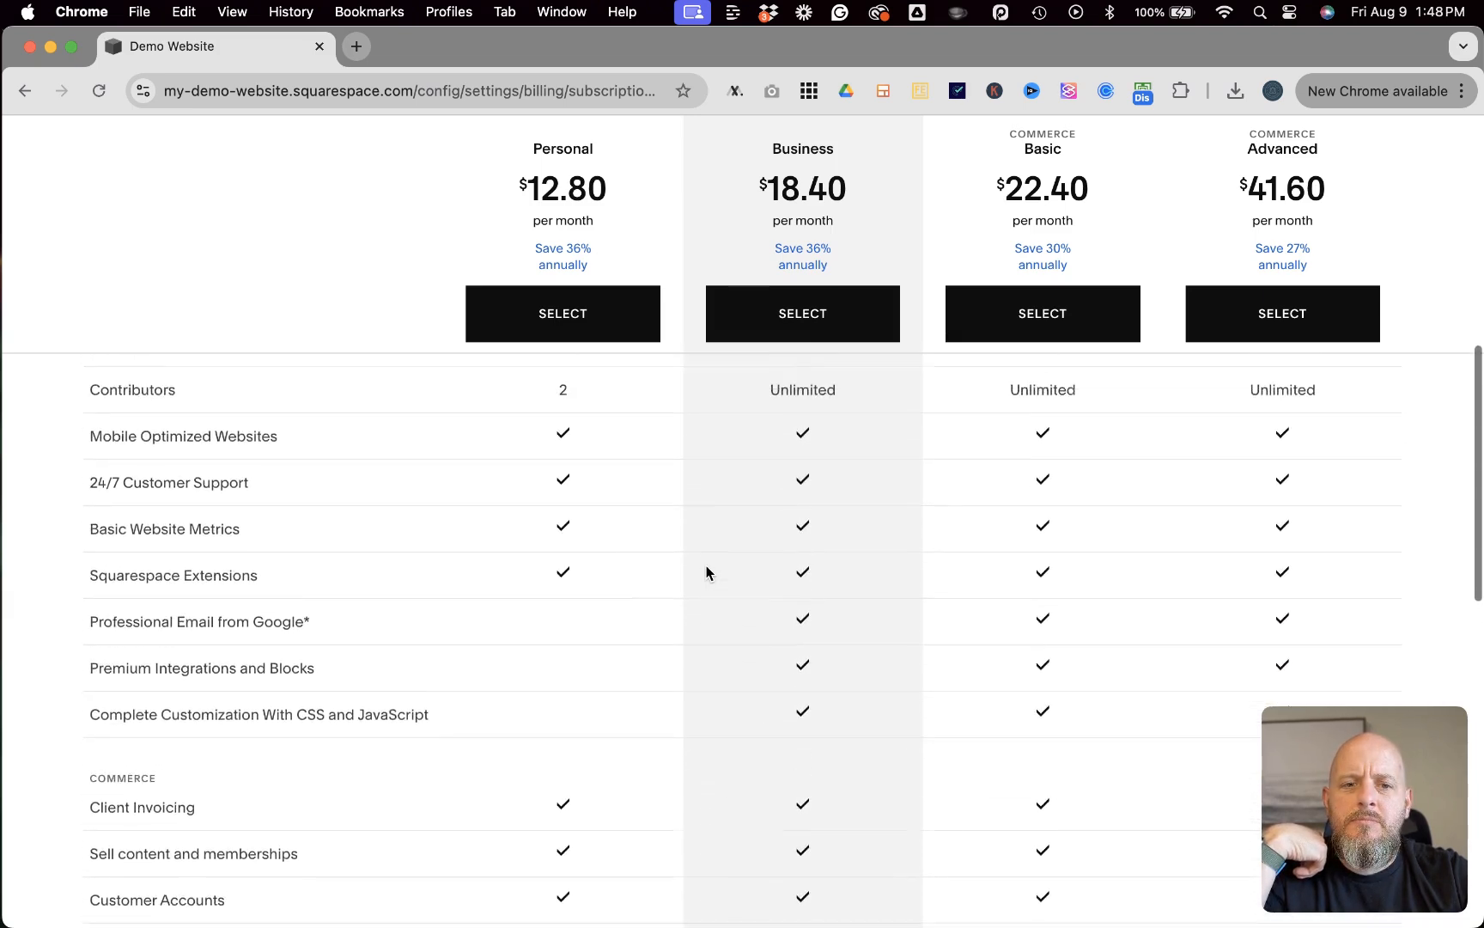
{"action": "scroll", "coordinate": [707, 572], "scroll_direction": "up", "scroll_amount": 4}
{"action": "scroll", "coordinate": [706, 572], "scroll_direction": "up", "scroll_amount": 8}
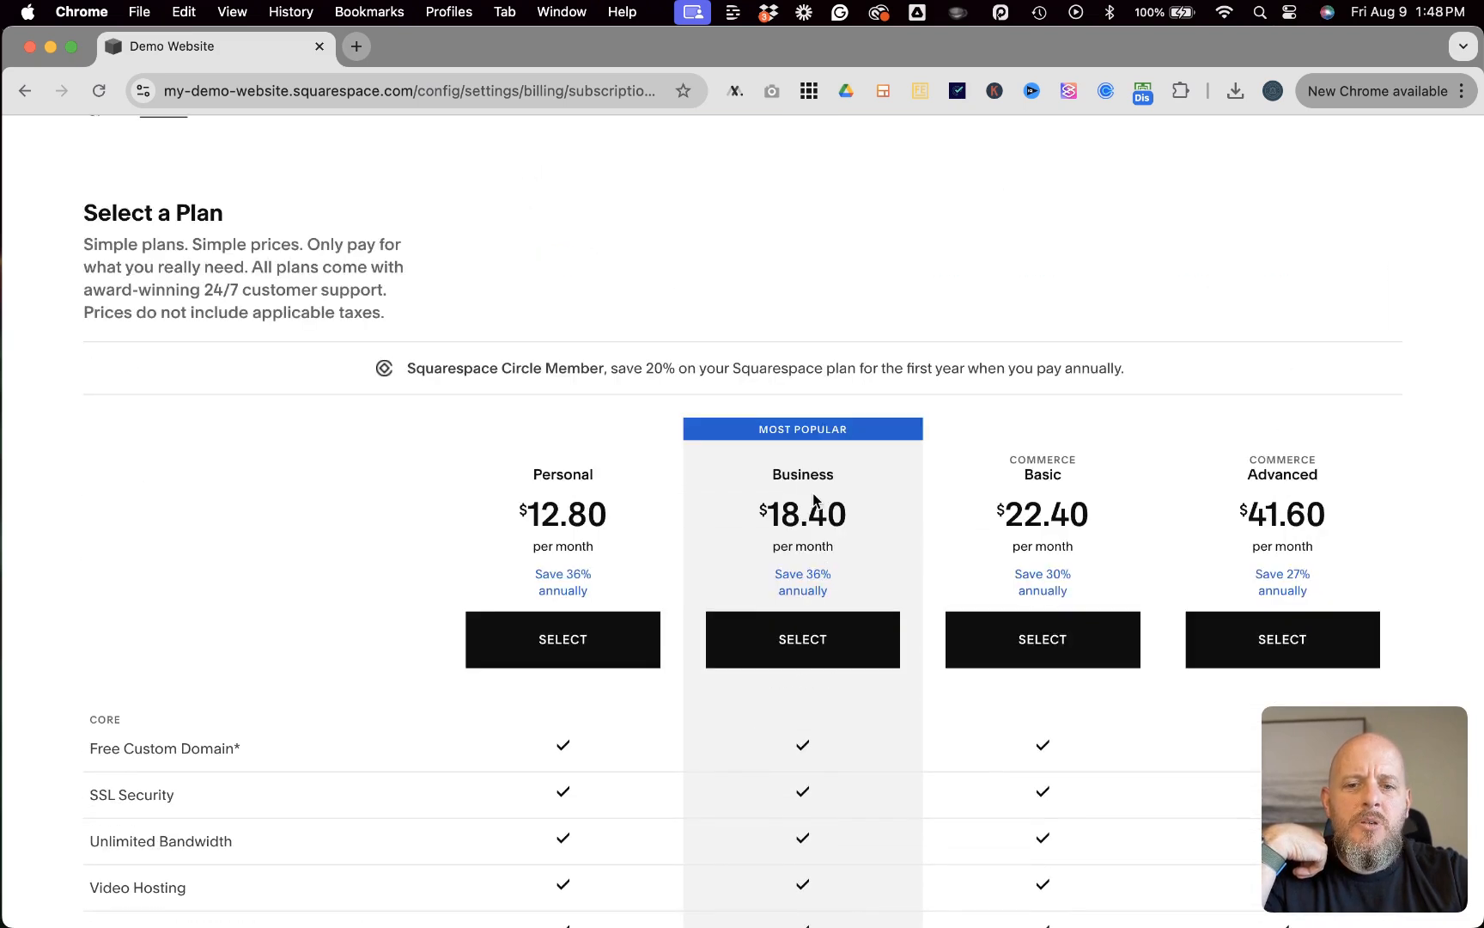
{"action": "scroll", "coordinate": [738, 525], "scroll_direction": "down", "scroll_amount": 2}
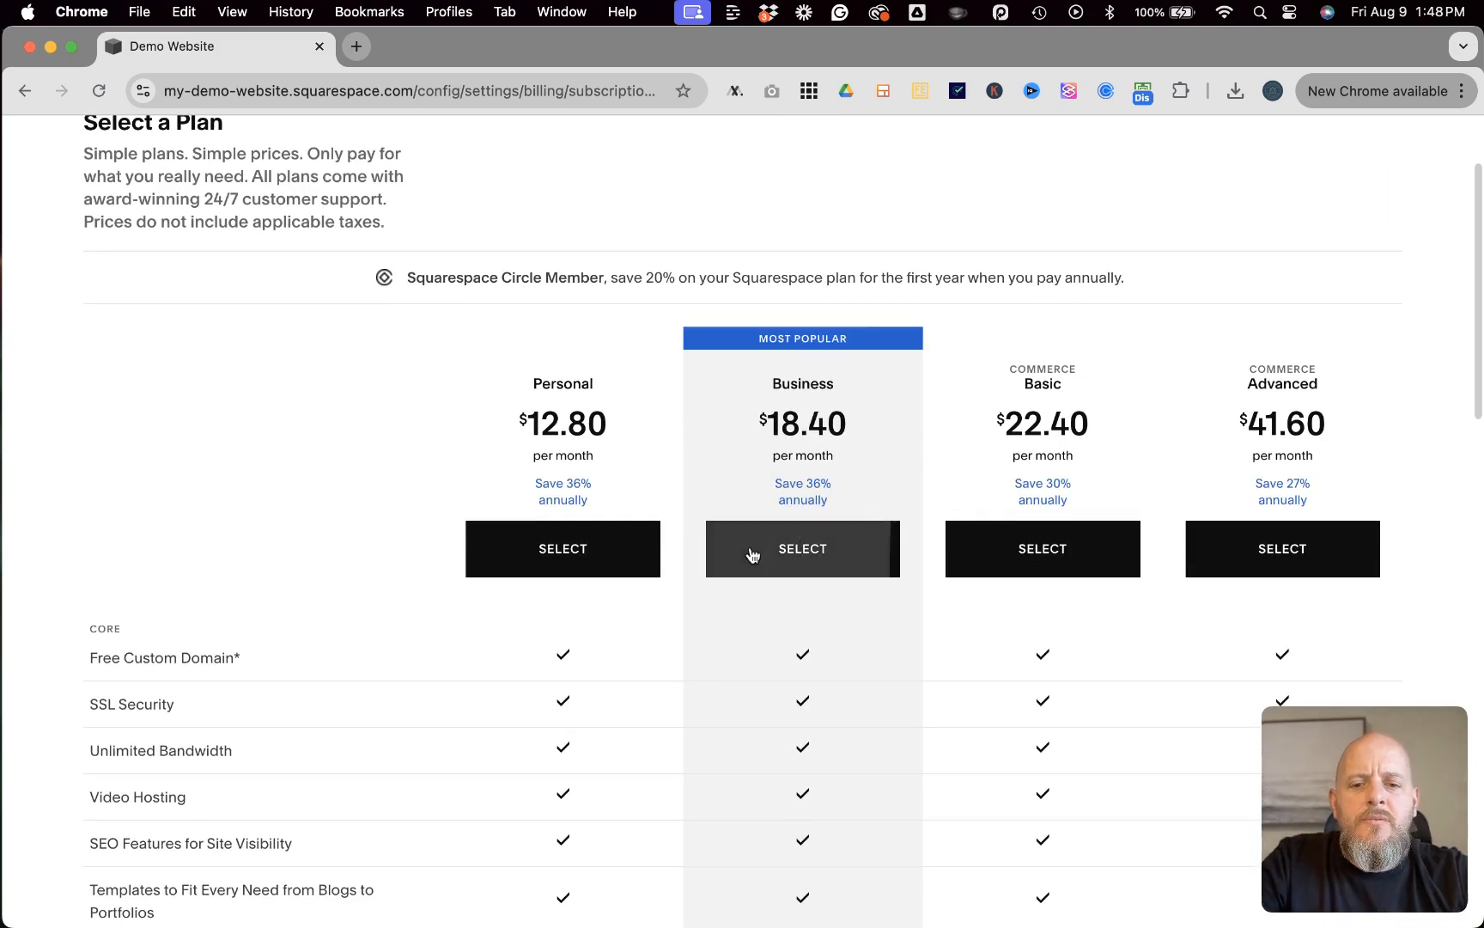
{"action": "left_click", "coordinate": [795, 556]}
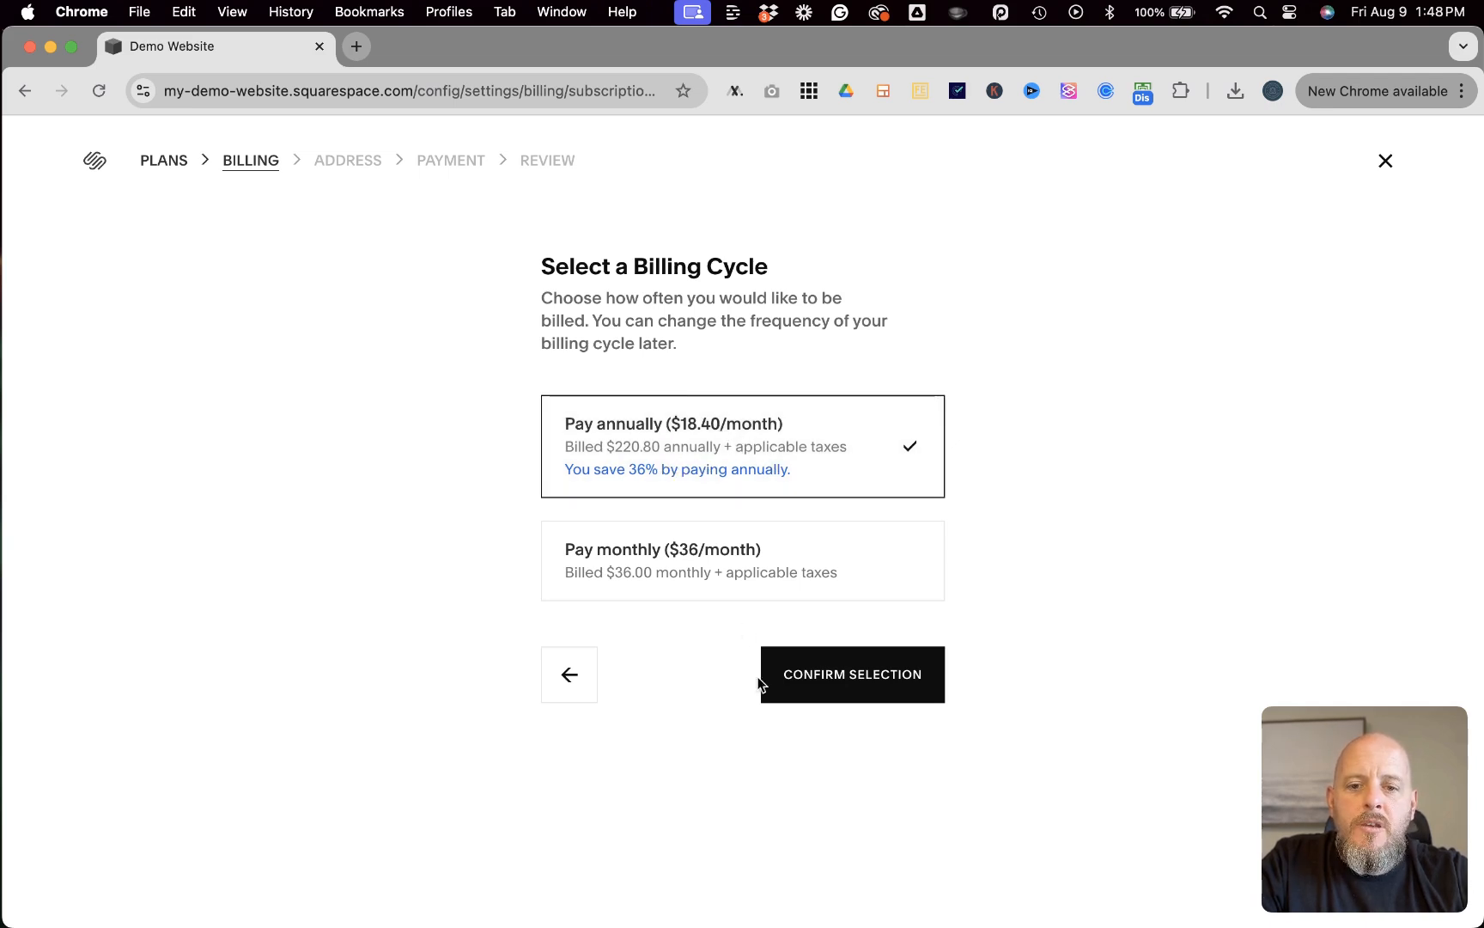
Confirm annual billing, review the roughly $220 order summary, and go back without paying.
{"action": "left_click", "coordinate": [830, 675]}
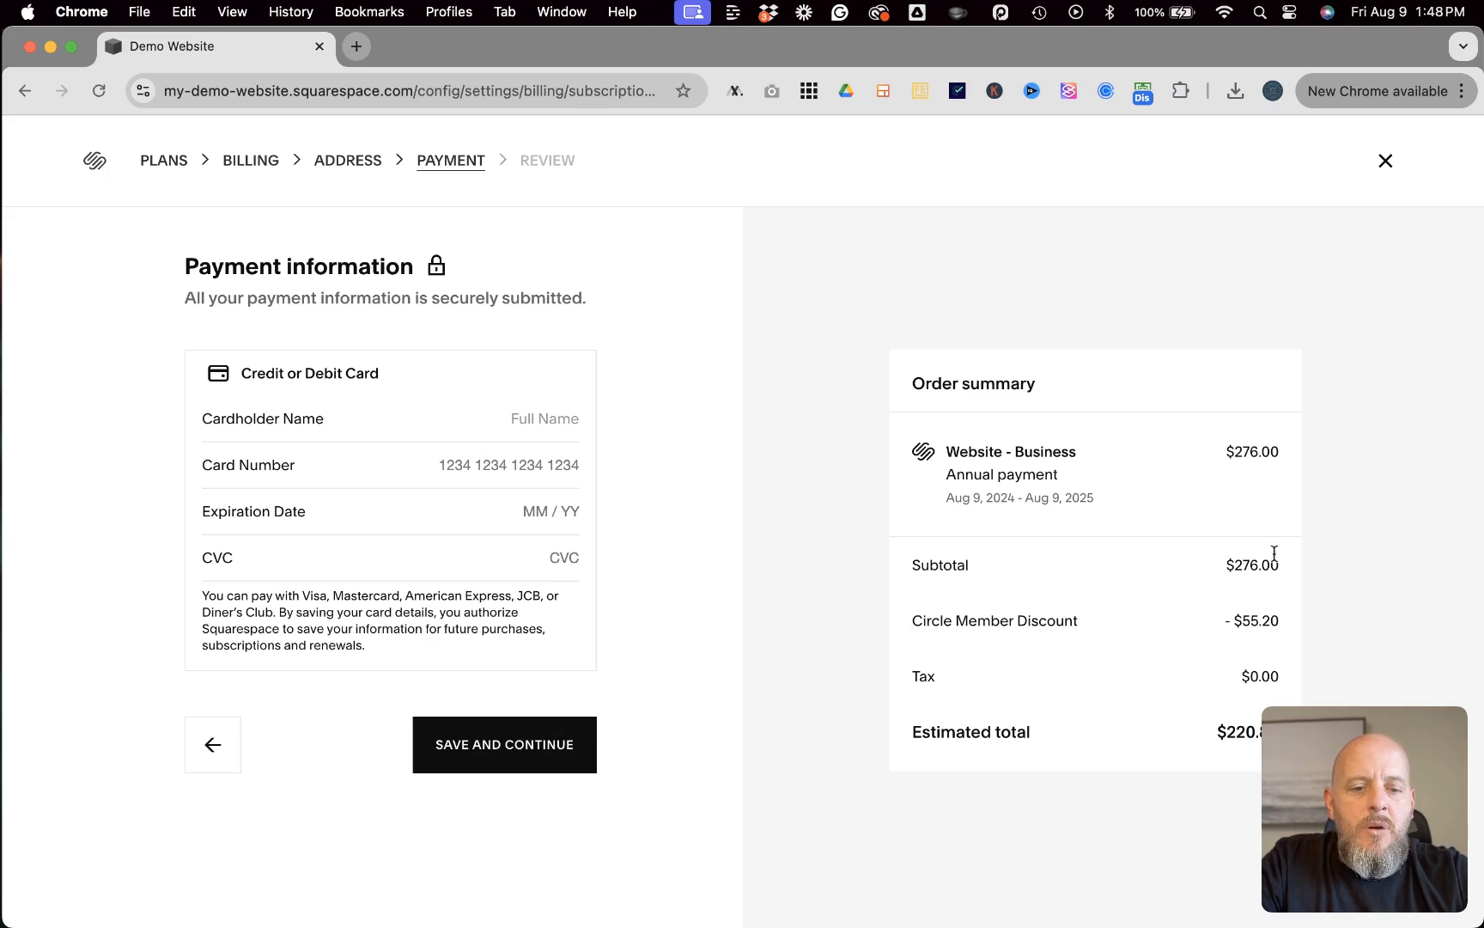
{"action": "mouse_move", "coordinate": [1335, 731]}
{"action": "left_mouse_down"}
{"action": "mouse_move", "coordinate": [1385, 757]}
{"action": "mouse_move", "coordinate": [1388, 727]}
{"action": "left_mouse_up"}
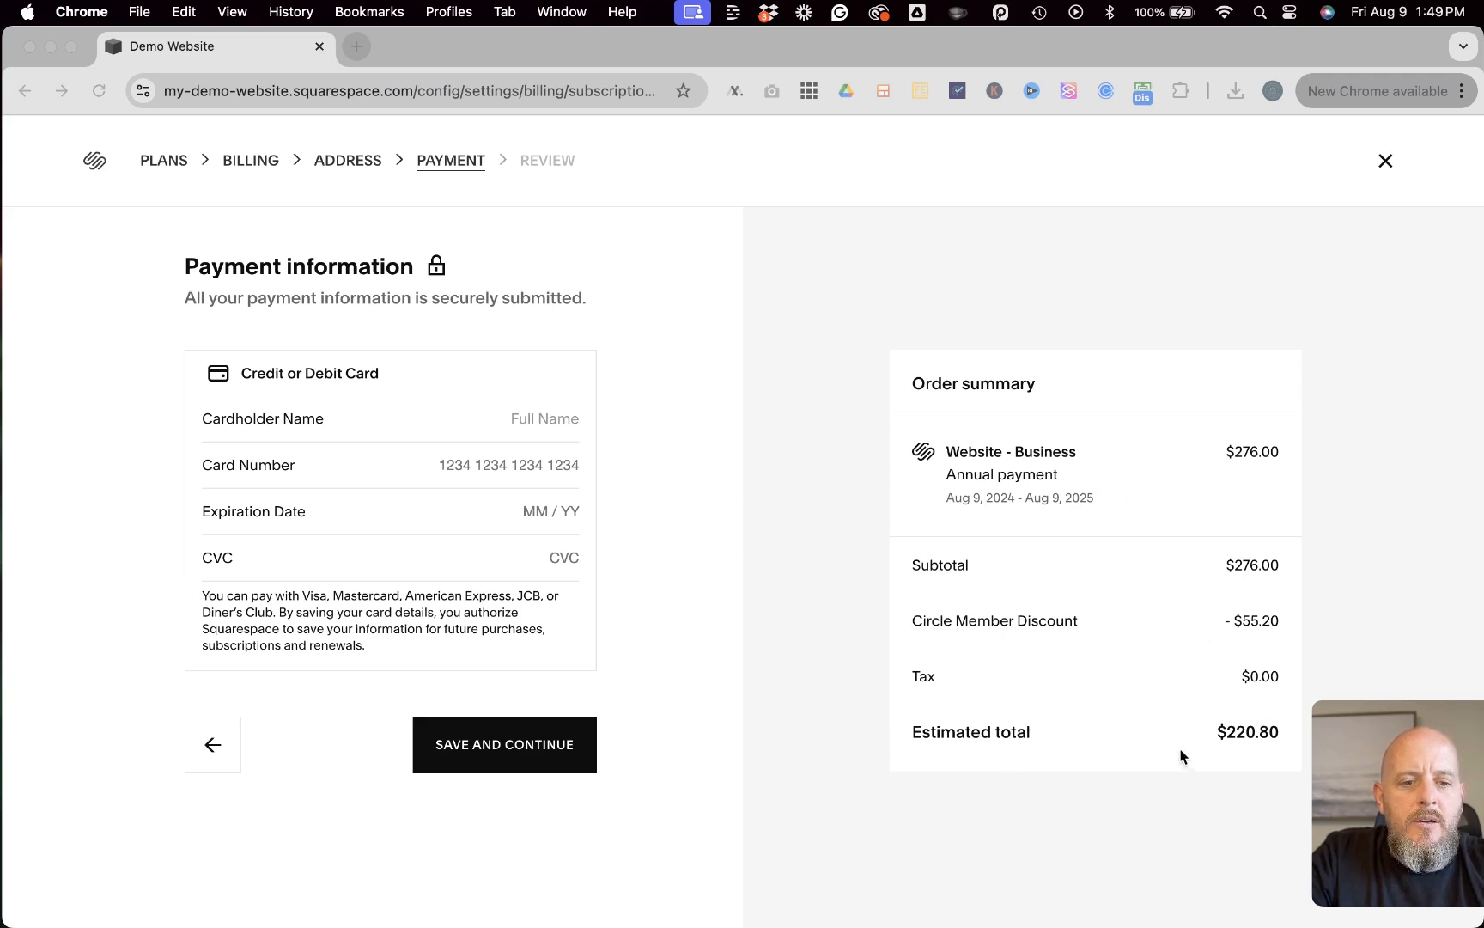
{"action": "mouse_move", "coordinate": [1397, 803]}
{"action": "left_click_drag", "start_coordinate": [1362, 754], "coordinate": [1336, 764]}
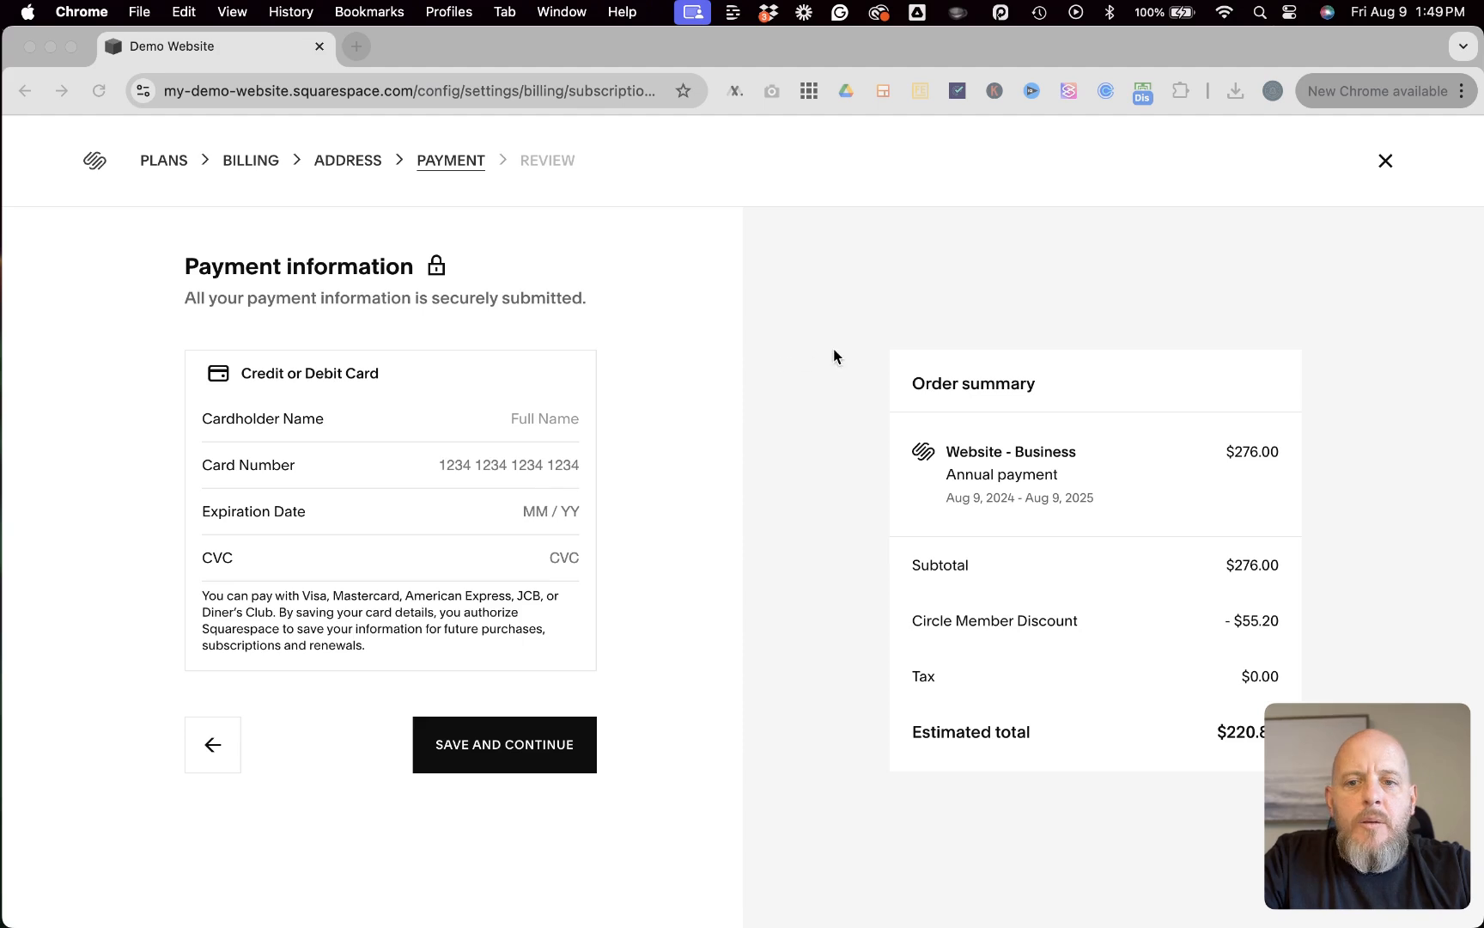
{"action": "left_click", "coordinate": [250, 160]}
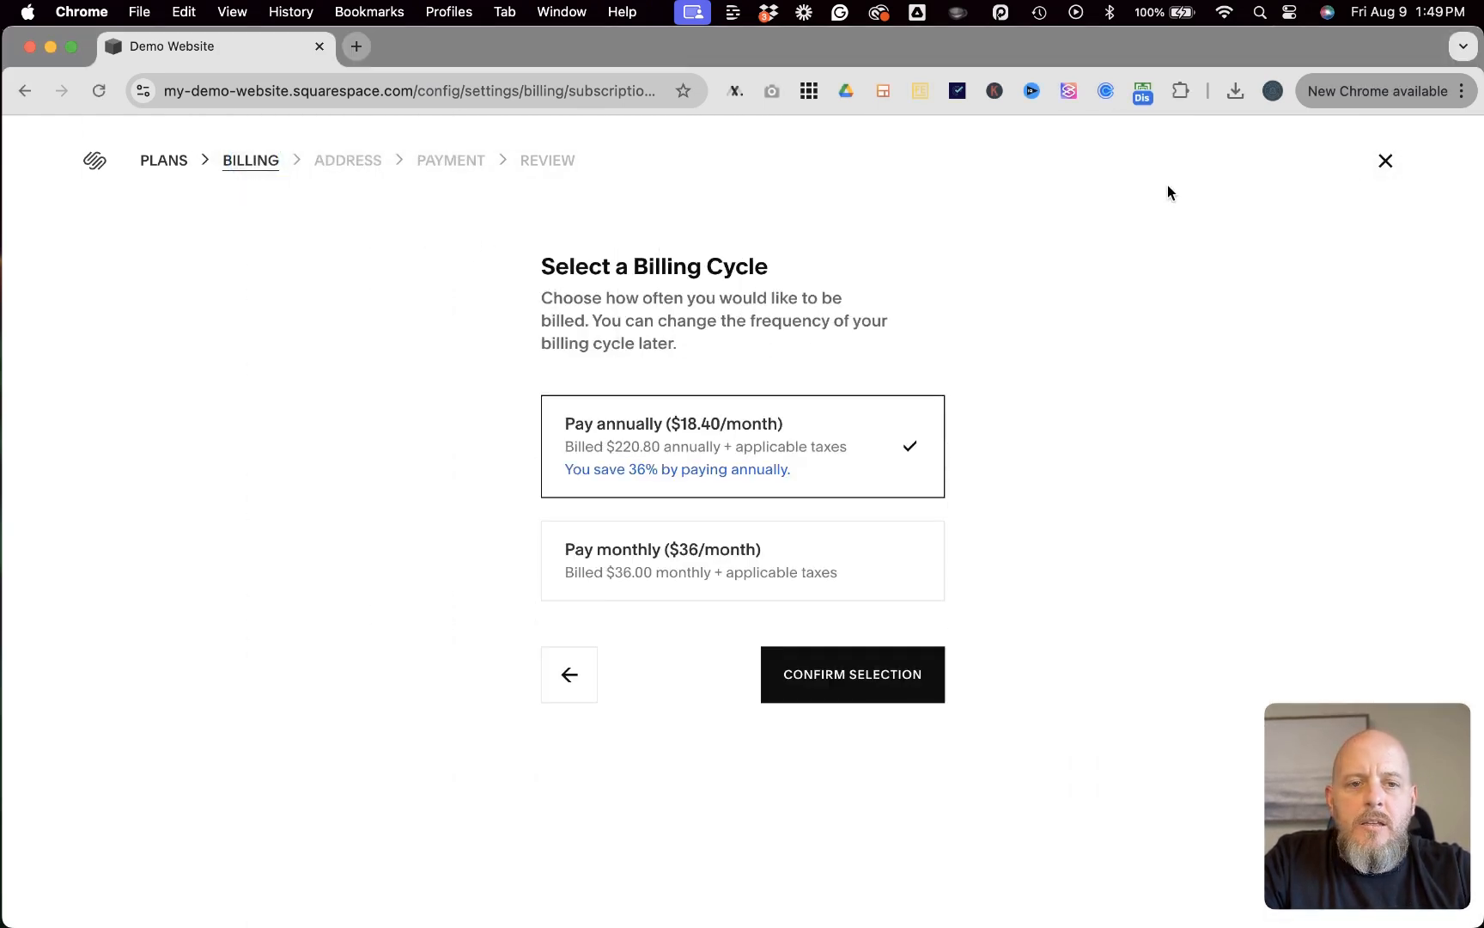
Exit checkout to the billing overview and view the empty Invoices list.
{"action": "left_click", "coordinate": [1386, 163]}
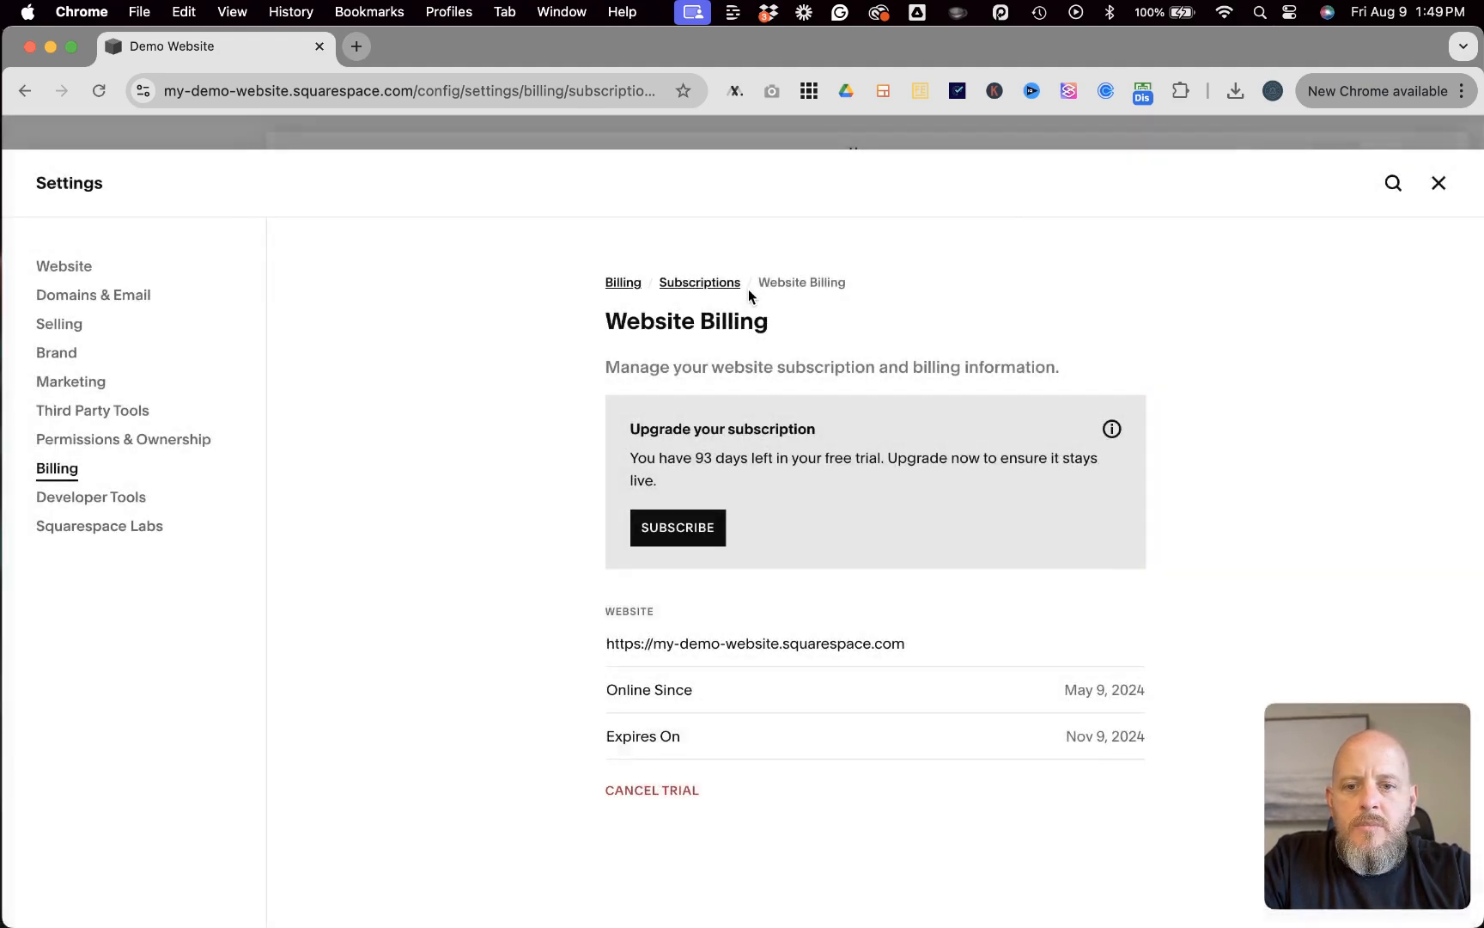
{"action": "left_click", "coordinate": [622, 282]}
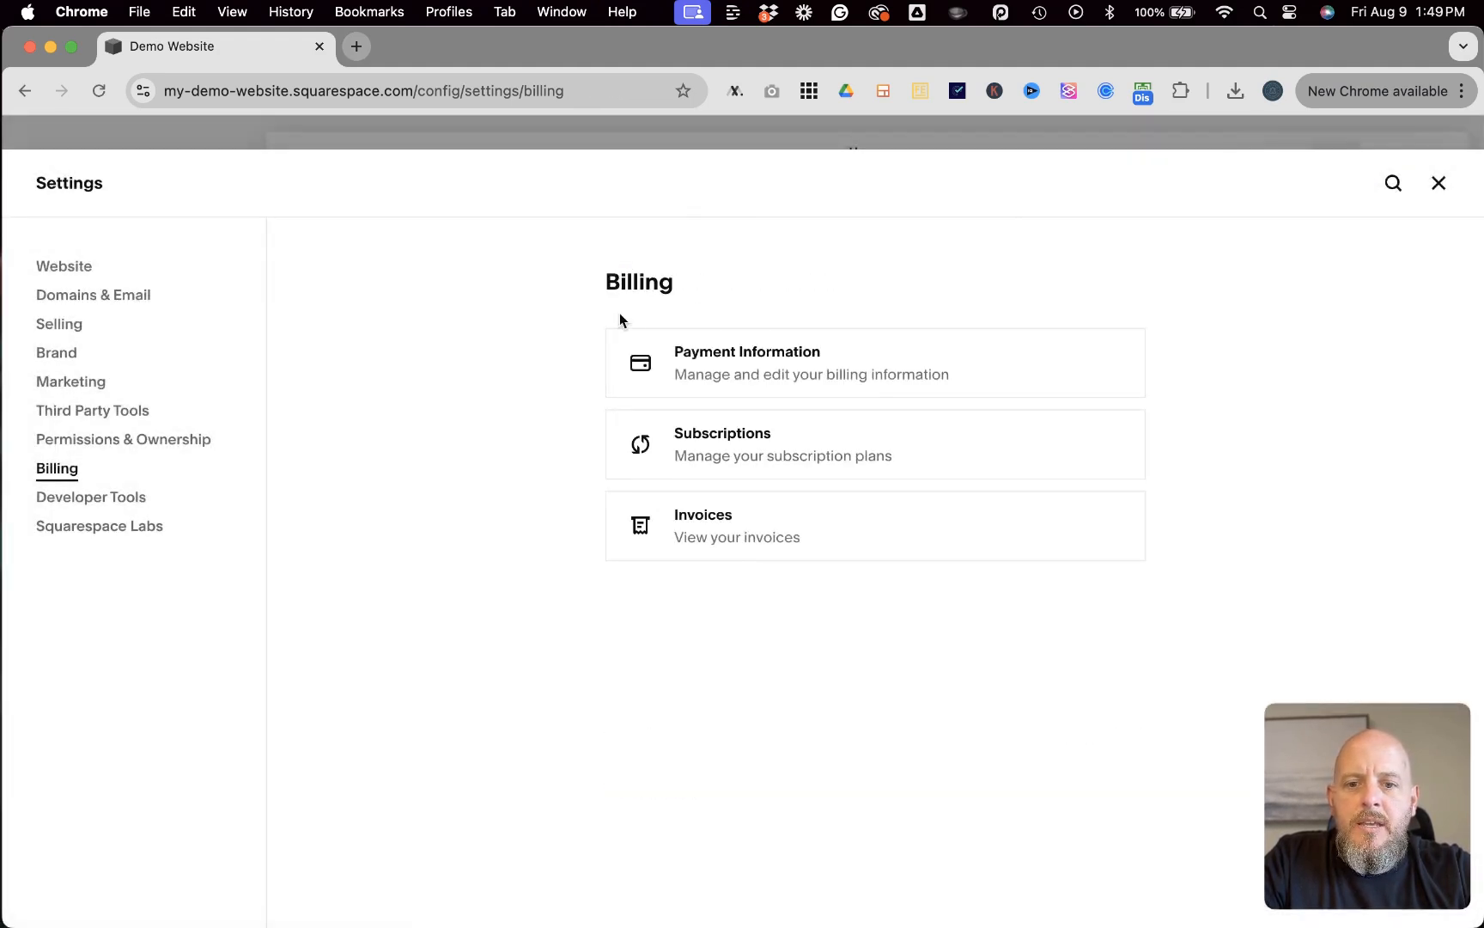
{"action": "left_click", "coordinate": [721, 533]}
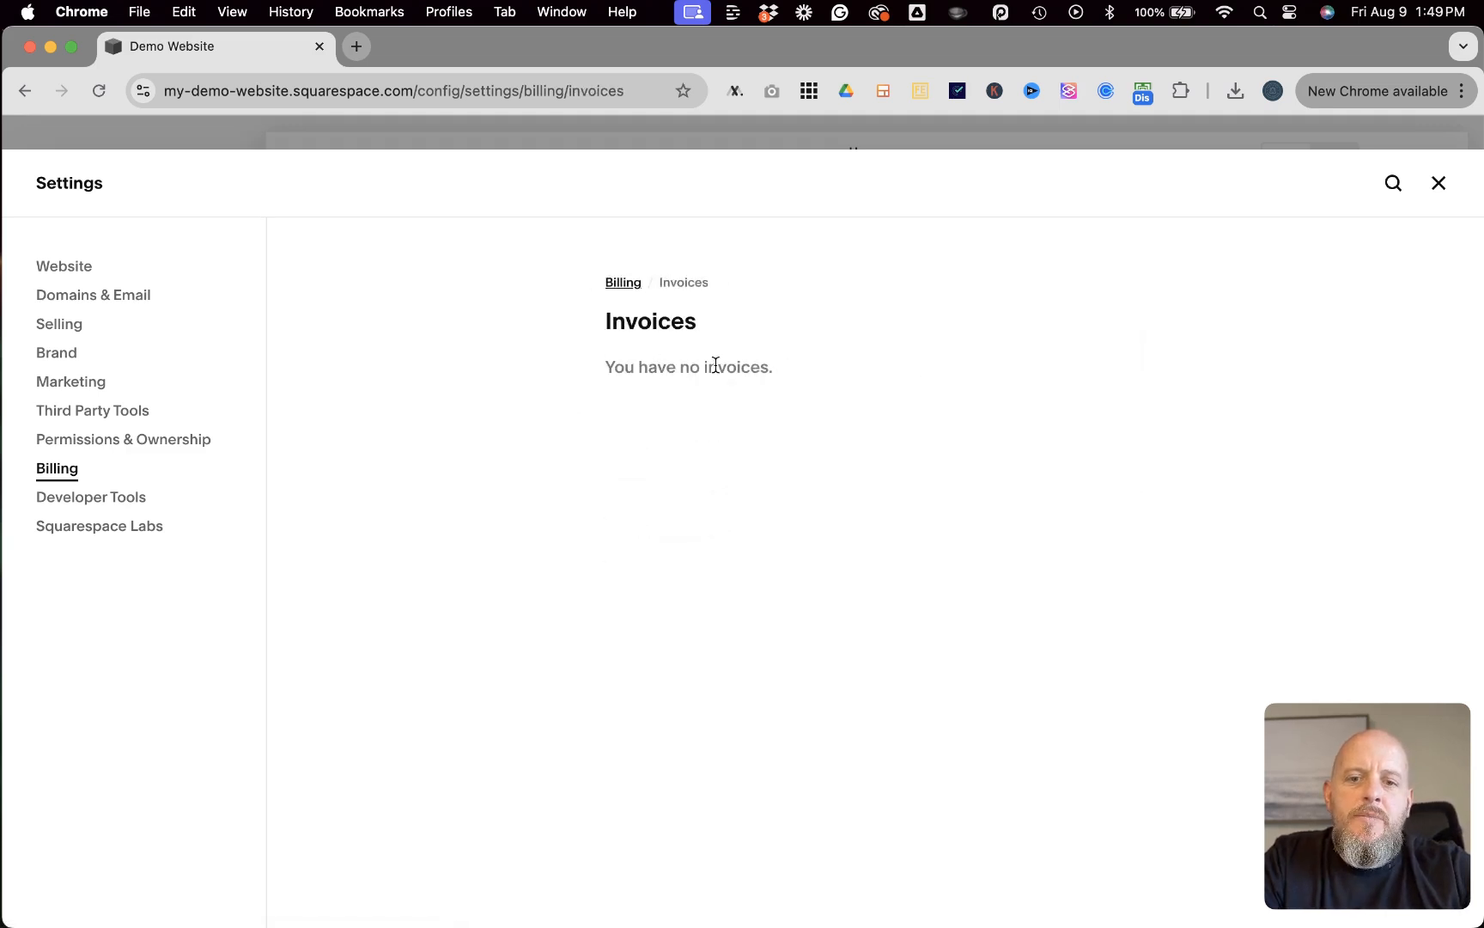